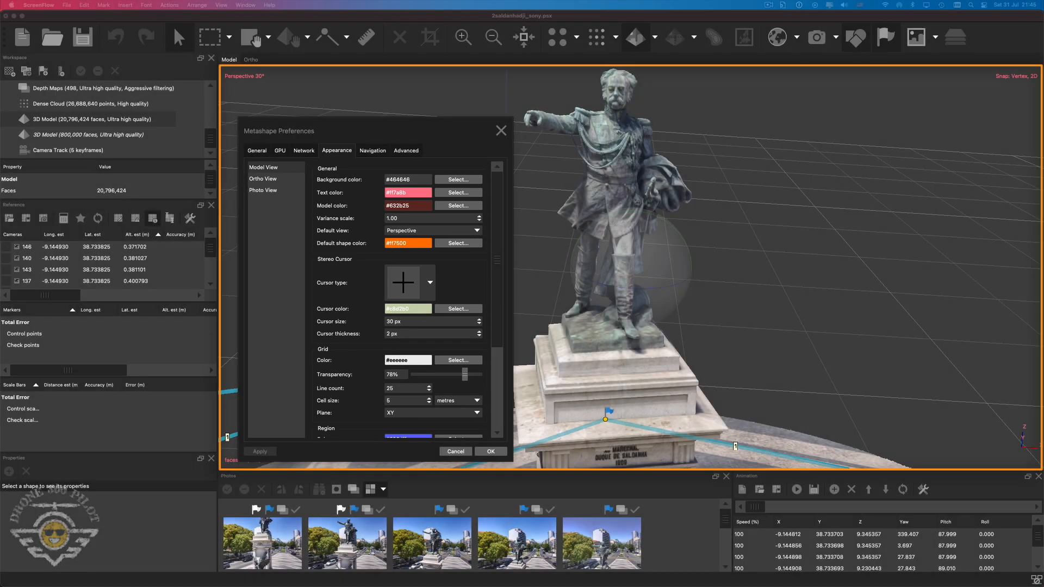
# - Close the preferences to look at the Ortho view and photo 007, briefly checking the appearance preferences over the photo
pyautogui.click(501, 131)
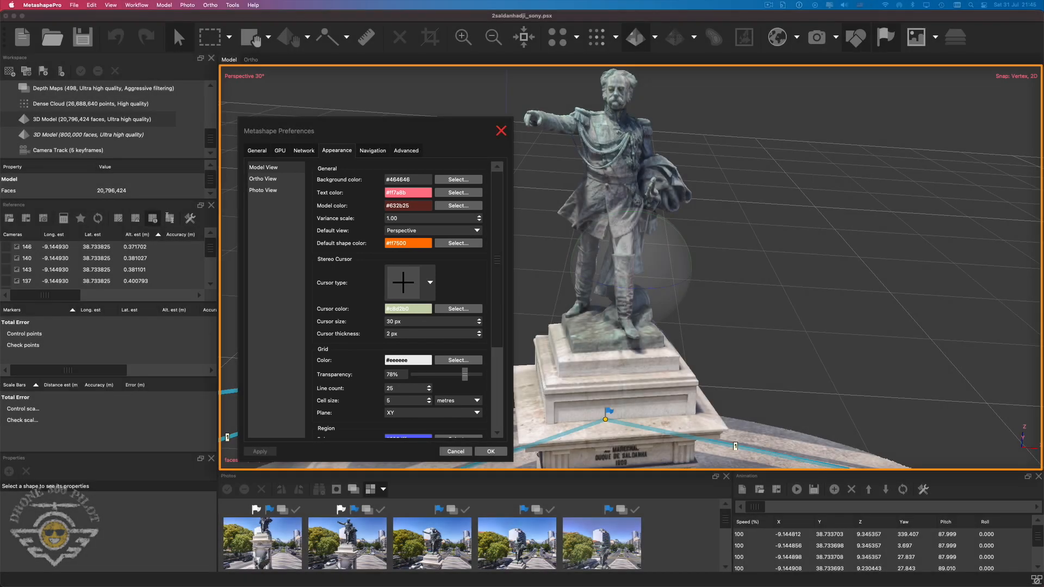
pyautogui.click(251, 59)
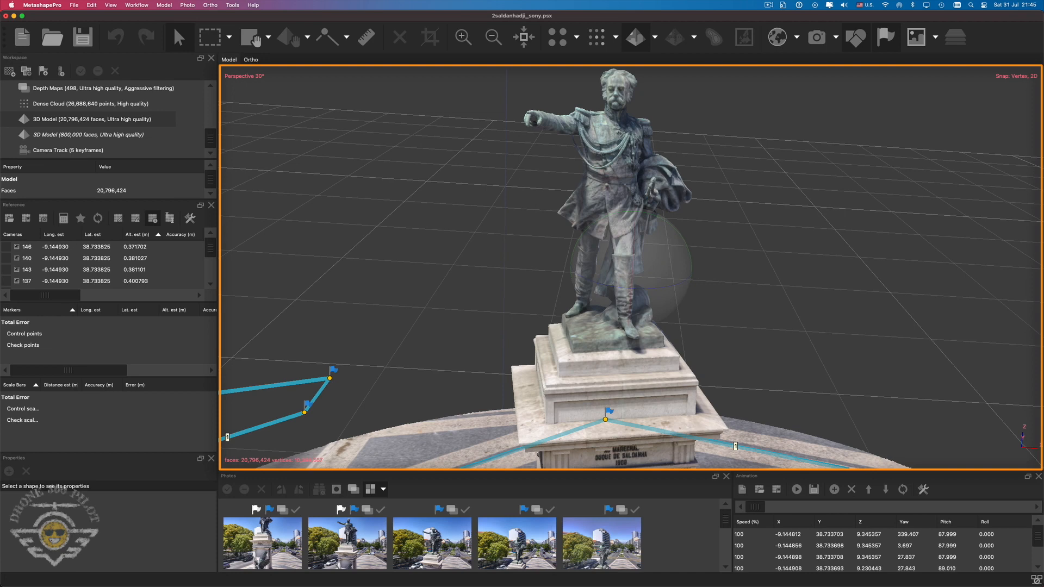
pyautogui.doubleClick(347, 543)
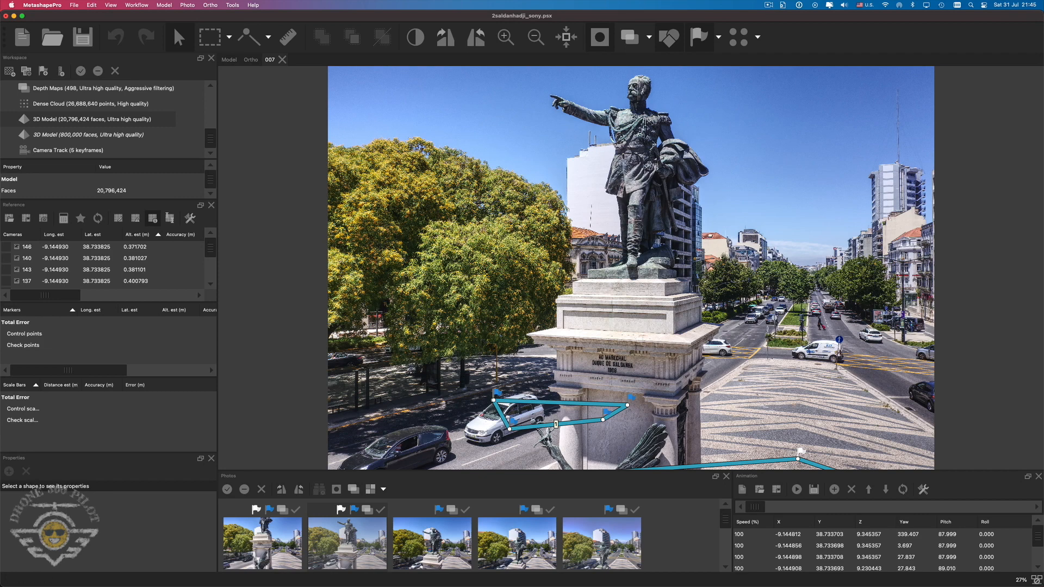
pyautogui.press('super+comma')
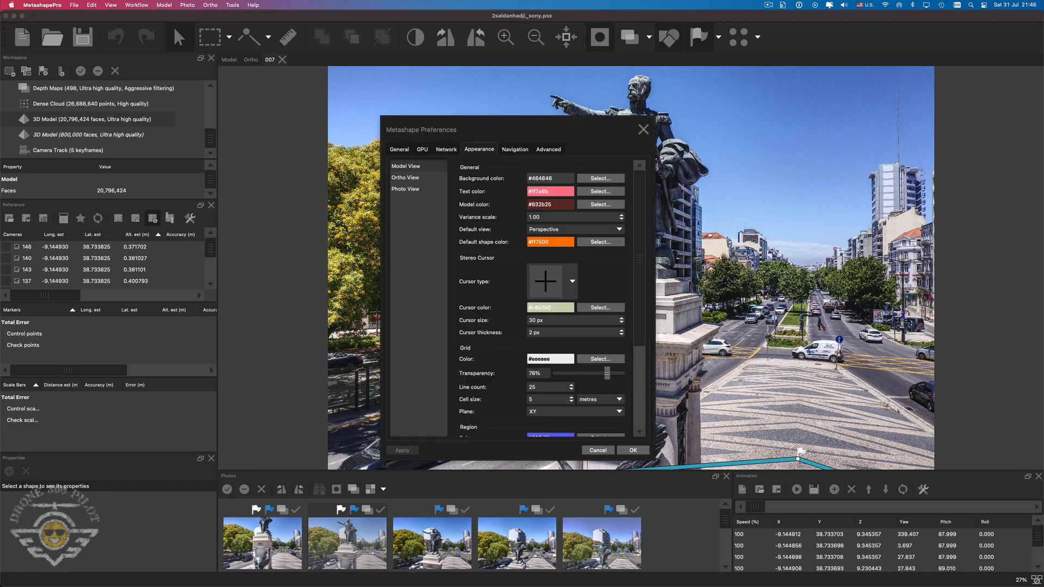
pyautogui.moveTo(490, 129); pyautogui.dragTo(186, 145)
pyautogui.click(341, 145)
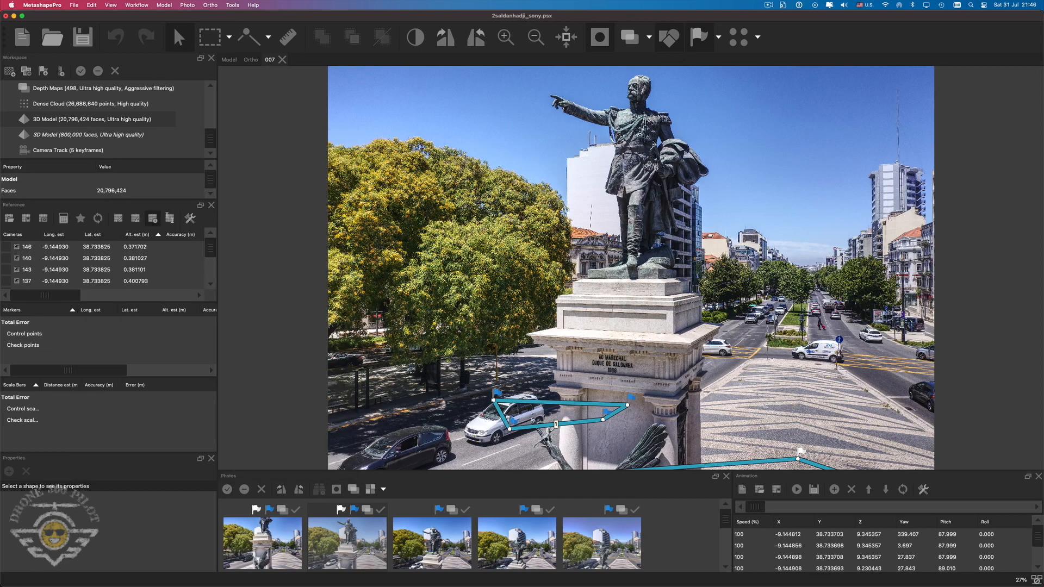
# - Close photo 007, compare the Ortho and Model views, and open photo 010 for viewing
pyautogui.click(282, 60)
pyautogui.click(251, 60)
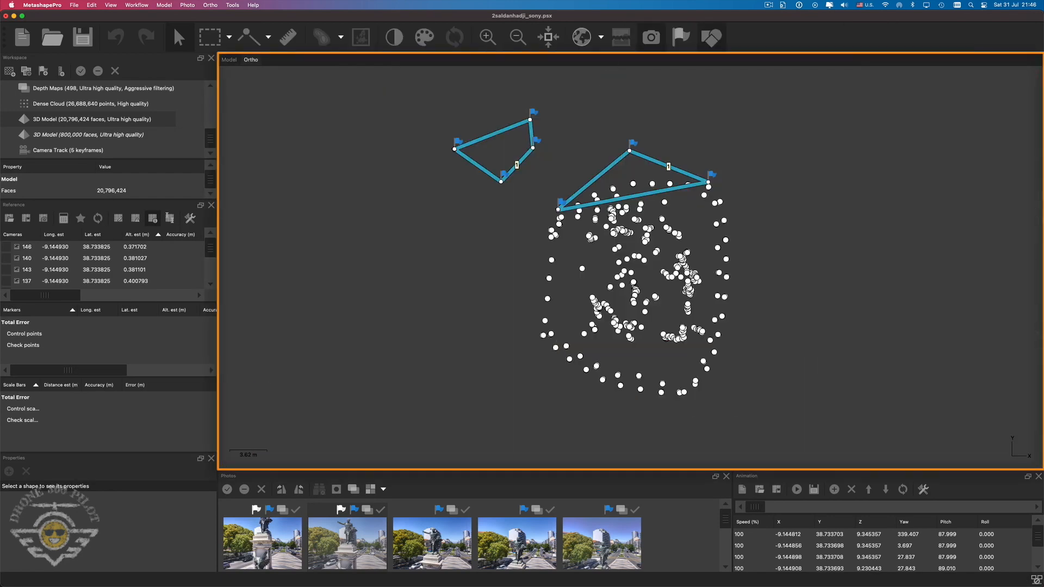
pyautogui.click(229, 60)
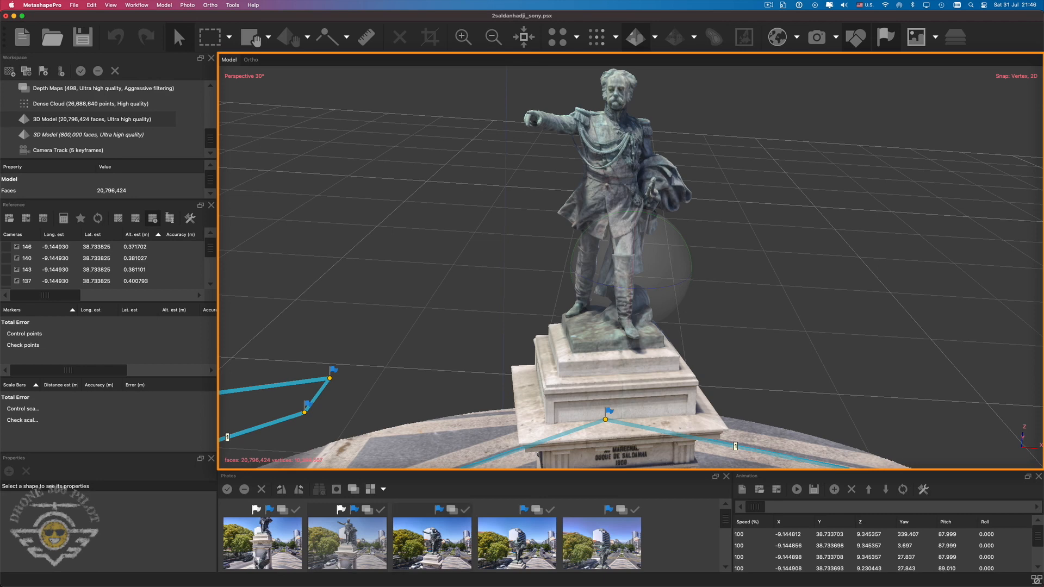
pyautogui.doubleClick(433, 544)
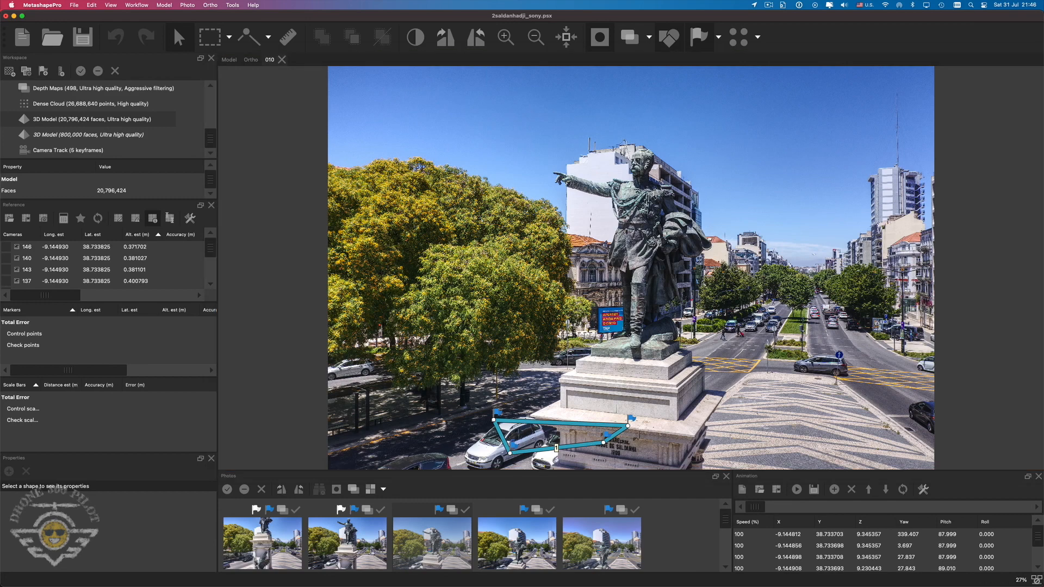
pyautogui.scroll(-4, 432, 536)
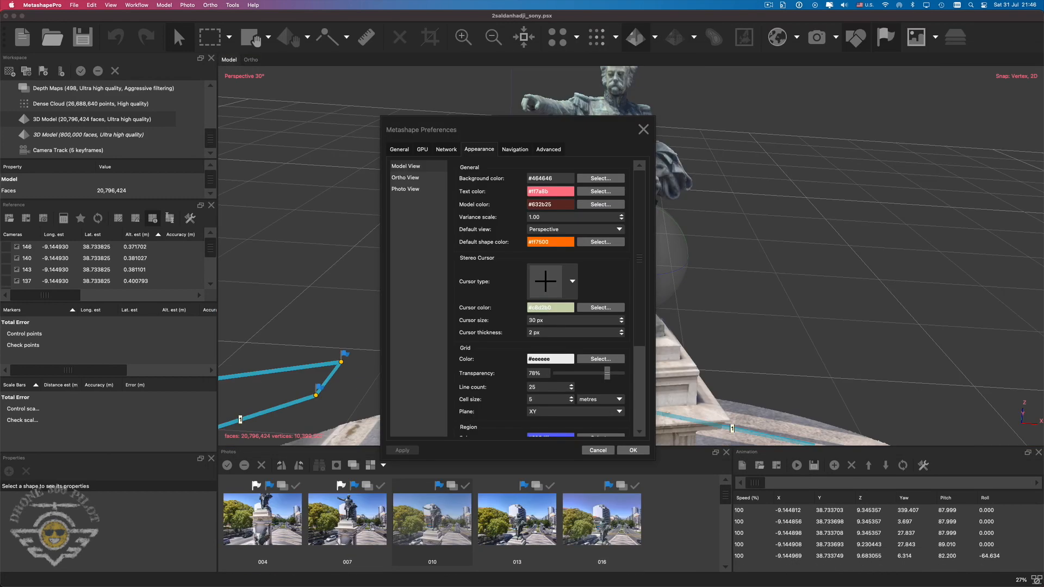
# - Examine the Model View appearance preferences, from the general colours through the stereo cursor, grid and region settings
pyautogui.moveTo(516, 130); pyautogui.dragTo(375, 119)
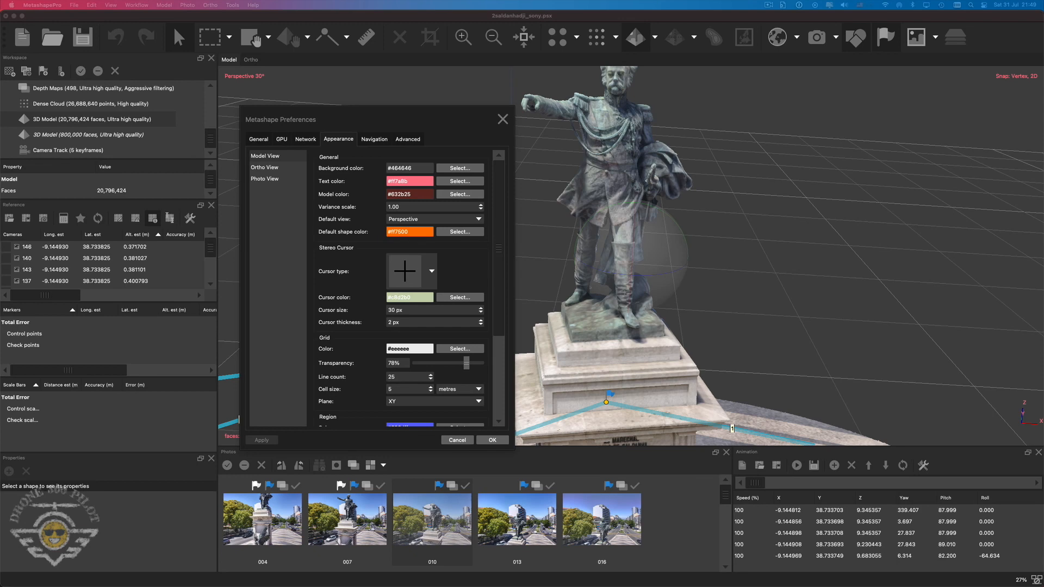
pyautogui.scroll(-3, 403, 288)
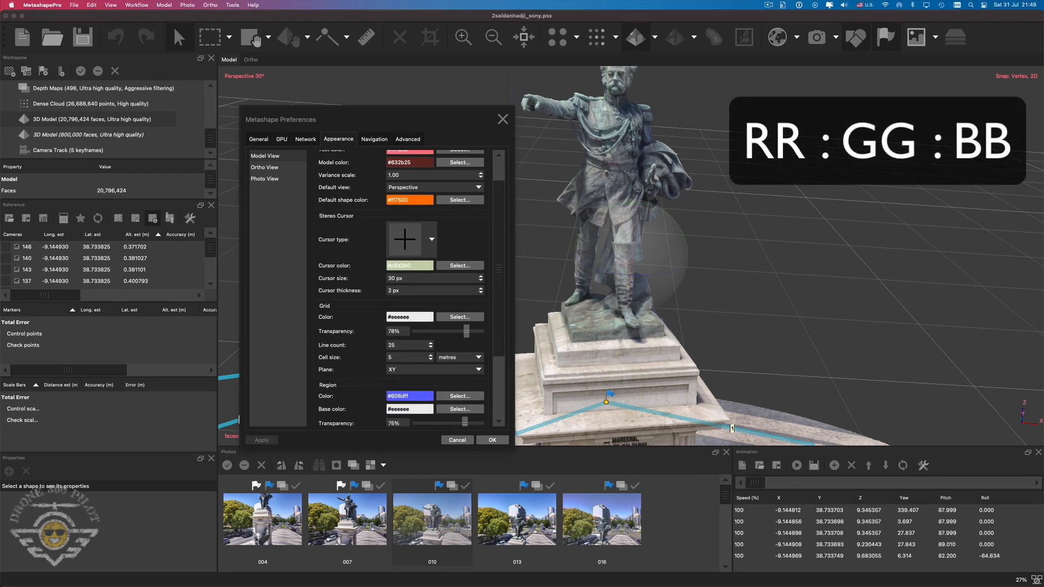
pyautogui.scroll(-5, 402, 288)
pyautogui.scroll(8, 435, 288)
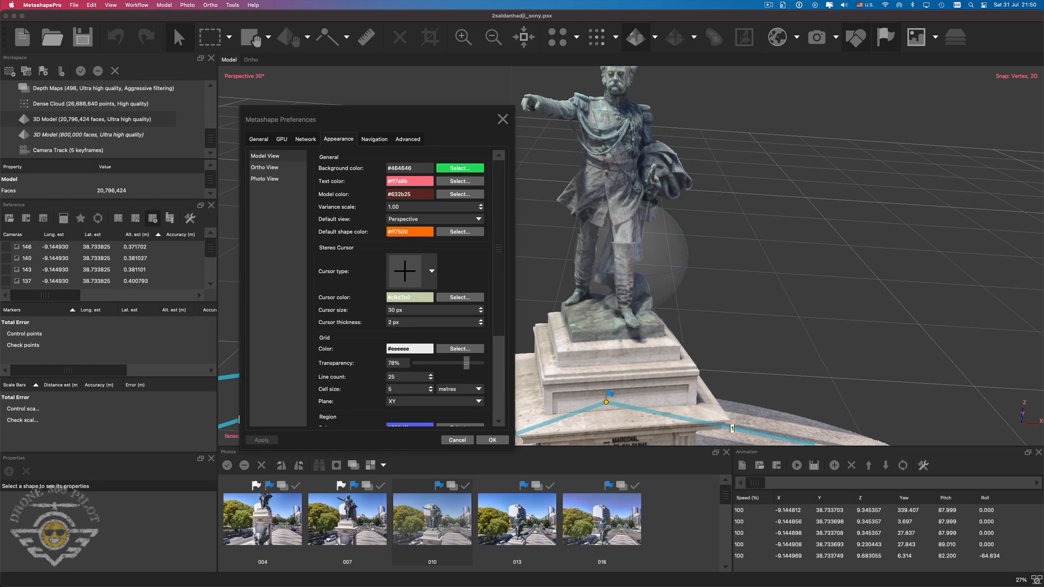
# - Set the Model View background colour to the orange swatch and apply it
pyautogui.click(460, 168)
pyautogui.moveTo(953, 167); pyautogui.dragTo(787, 142)
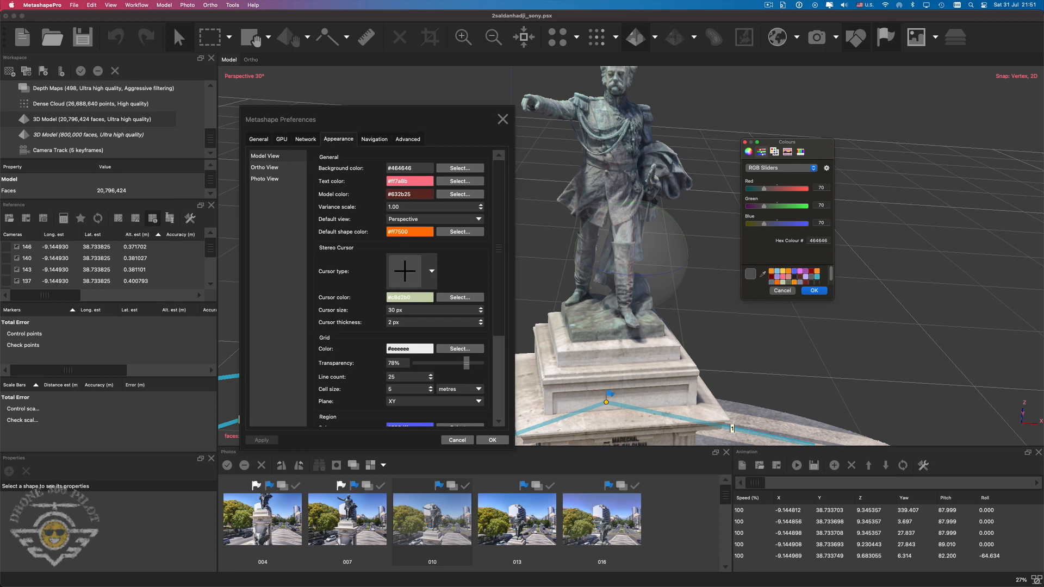
pyautogui.click(771, 272)
pyautogui.click(814, 291)
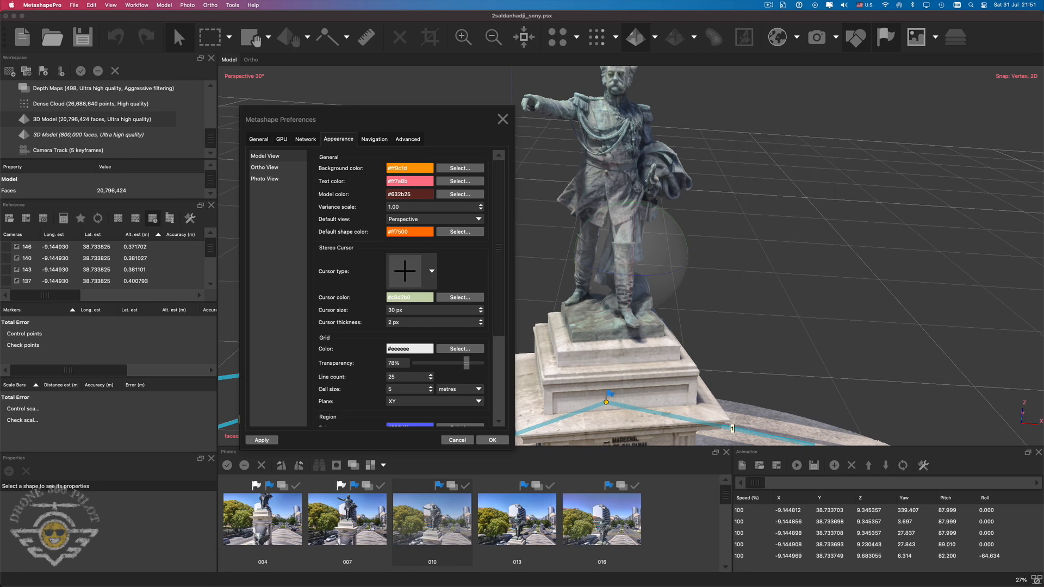
pyautogui.click(261, 440)
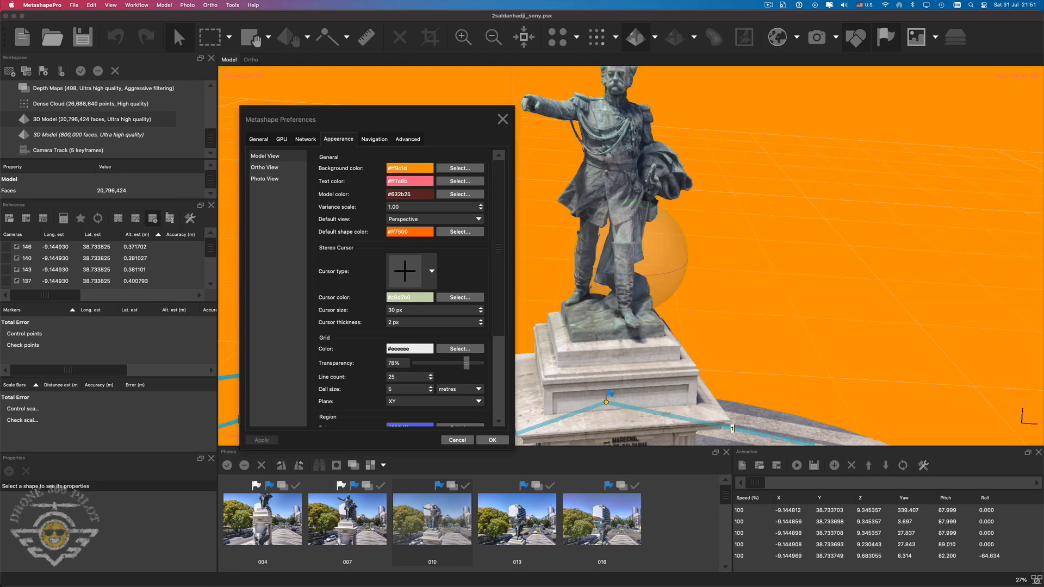
# - Set the Model View background colour to dark grey #58595b and apply it
pyautogui.click(460, 168)
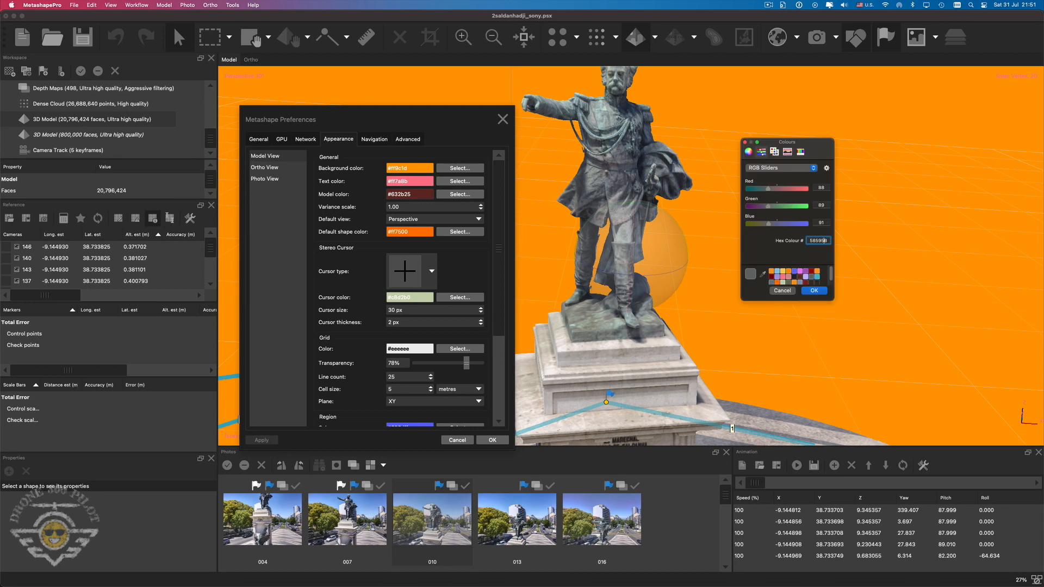
pyautogui.click(814, 290)
pyautogui.click(262, 440)
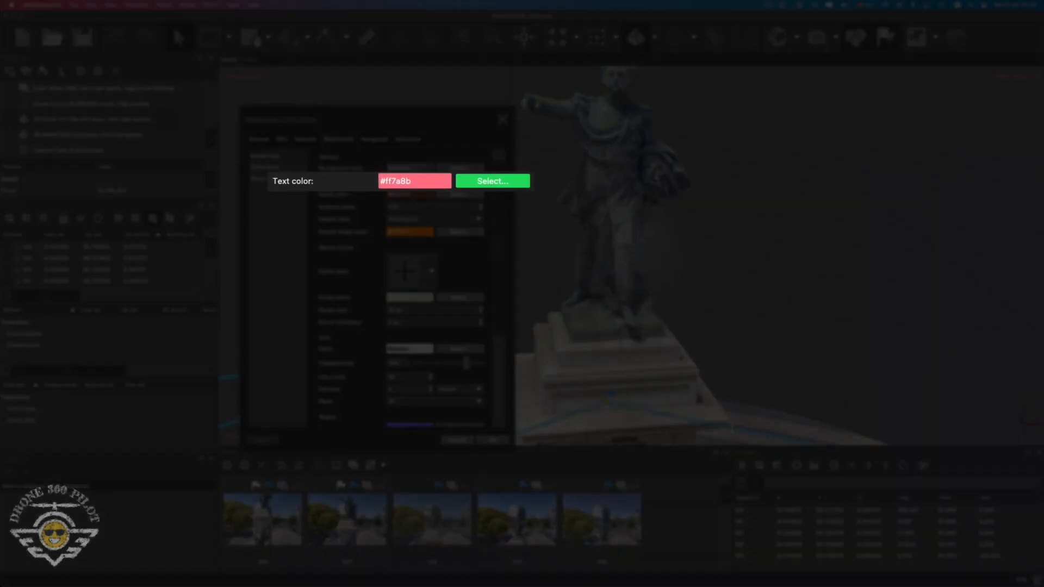
# - Set the Model View text colour to light blue #8ac7e8
pyautogui.click(460, 181)
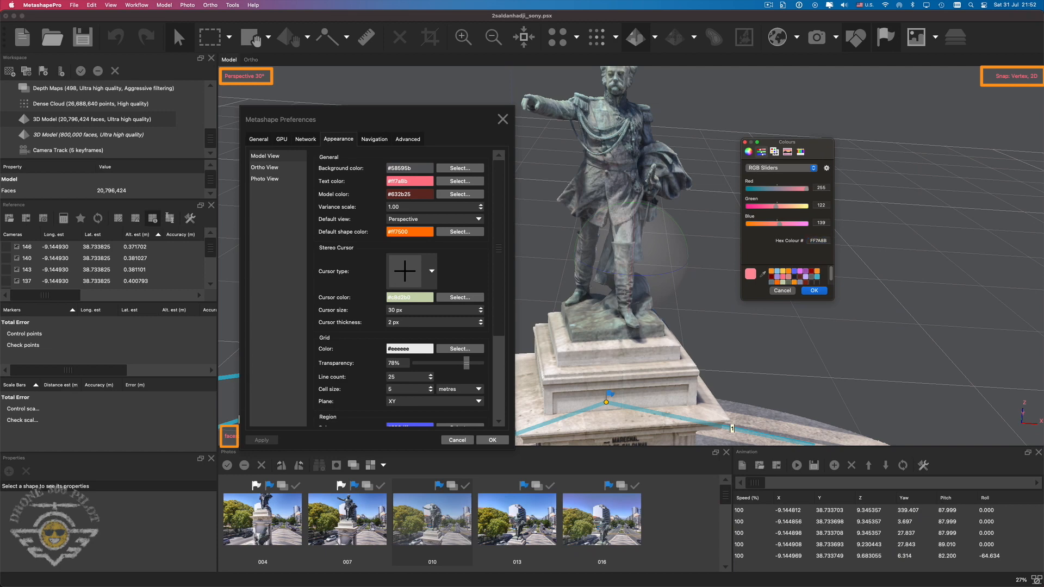
pyautogui.click(777, 271)
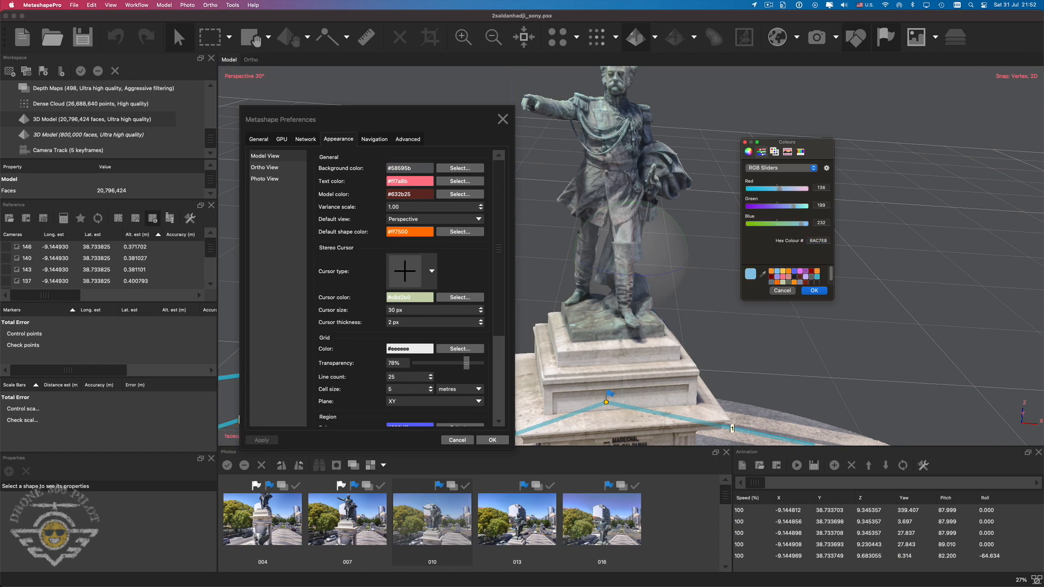
pyautogui.press('Return')
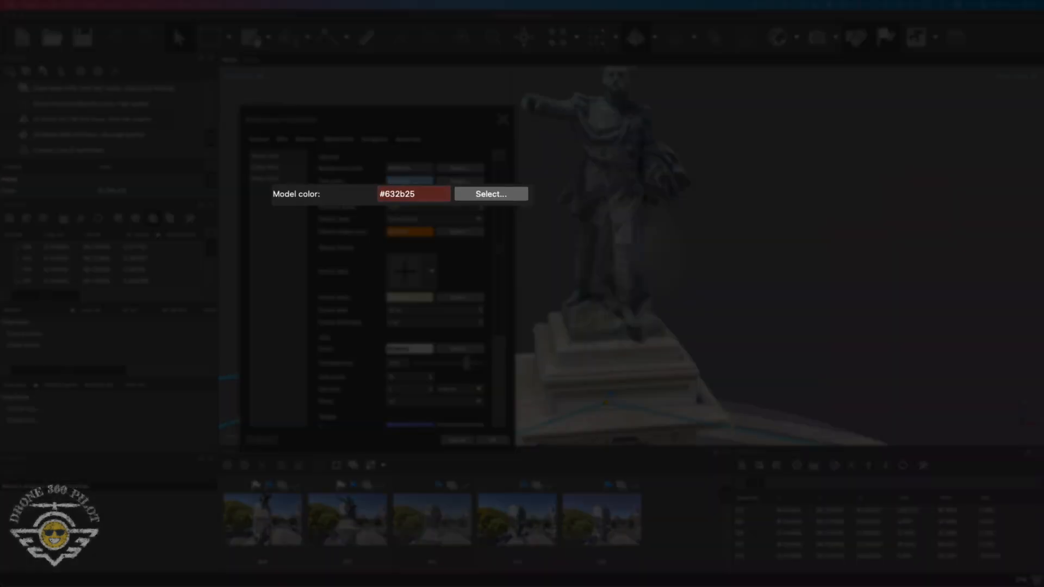
# - Set the default model colour to pink #ff7a8b, apply it and close the preferences
pyautogui.click(468, 194)
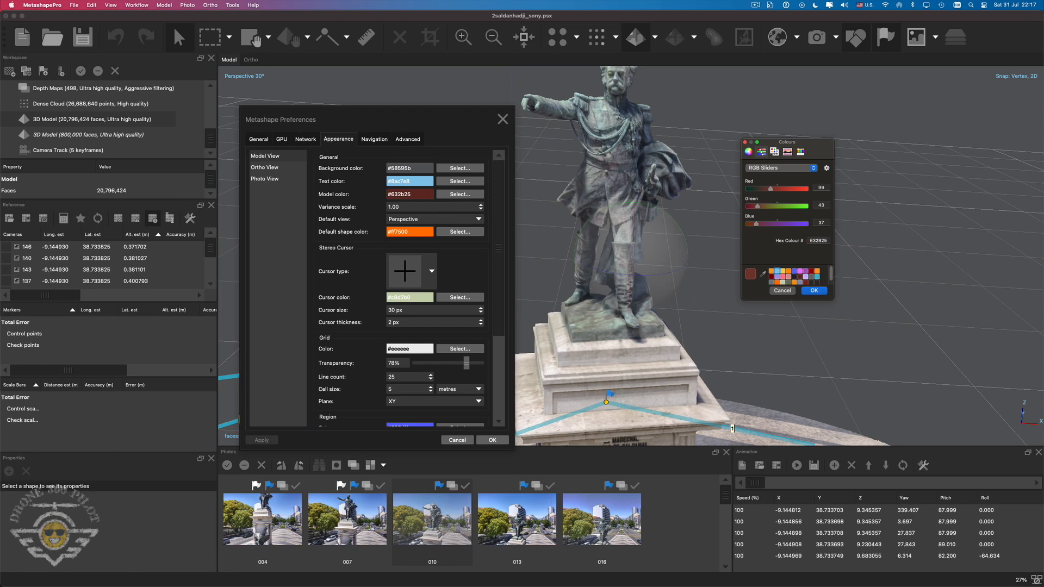
pyautogui.click(783, 277)
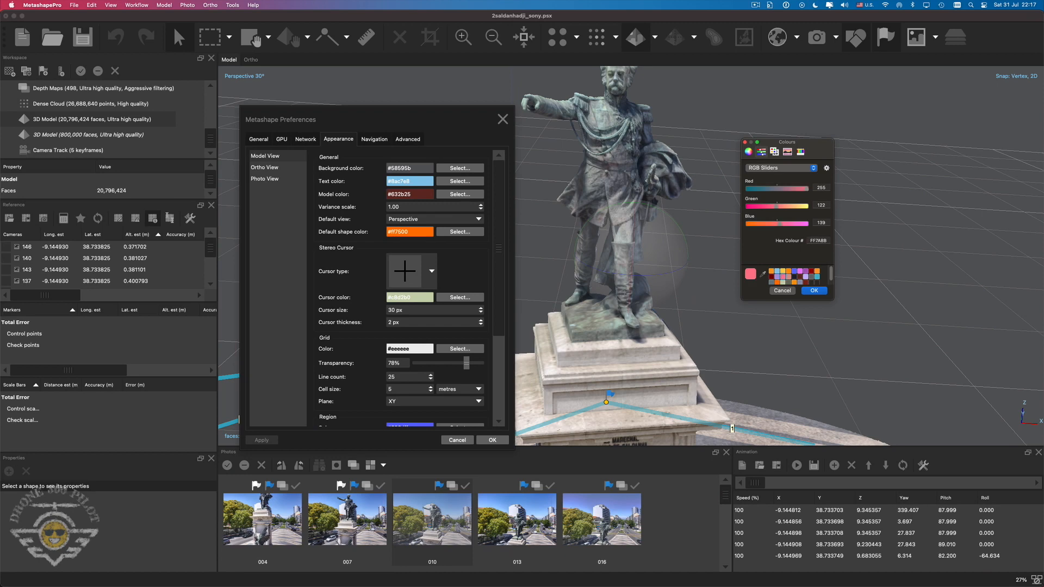
pyautogui.click(815, 291)
pyautogui.click(262, 441)
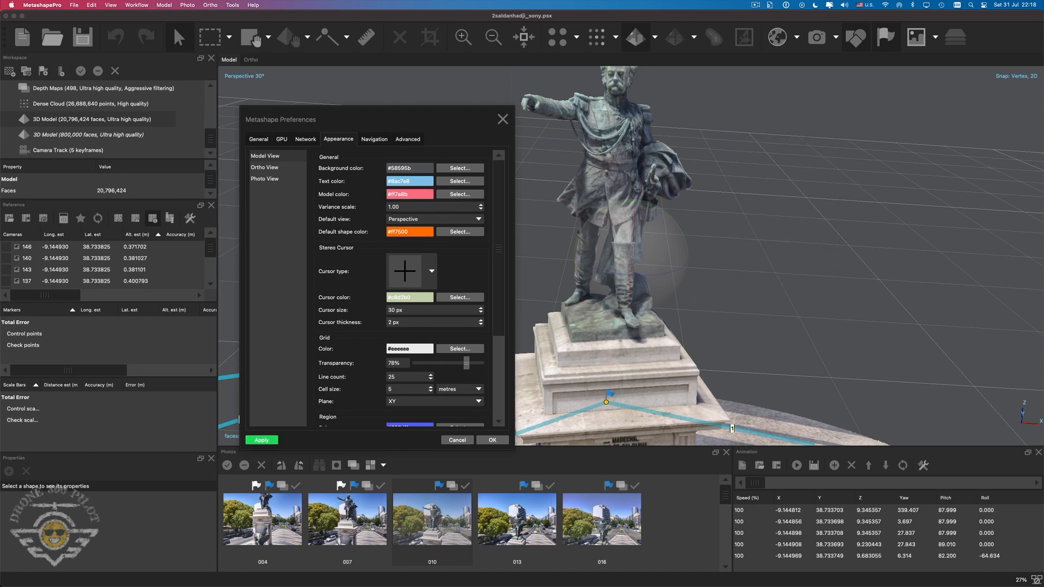
pyautogui.click(492, 441)
# - Display the 3D model in solid mode and check the model colour set in the appearance preferences
pyautogui.click(635, 37)
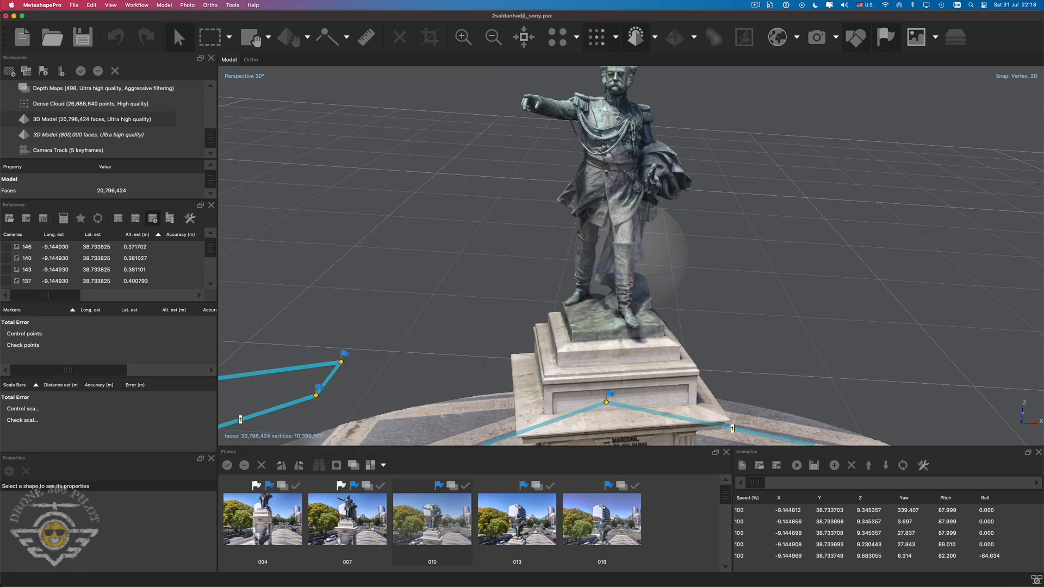
pyautogui.click(655, 37)
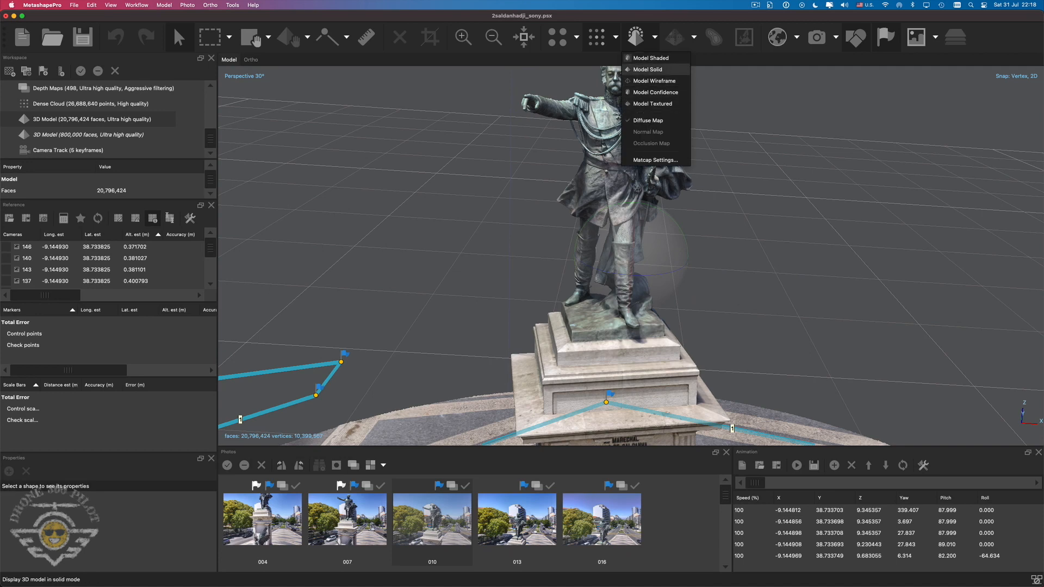
pyautogui.click(647, 69)
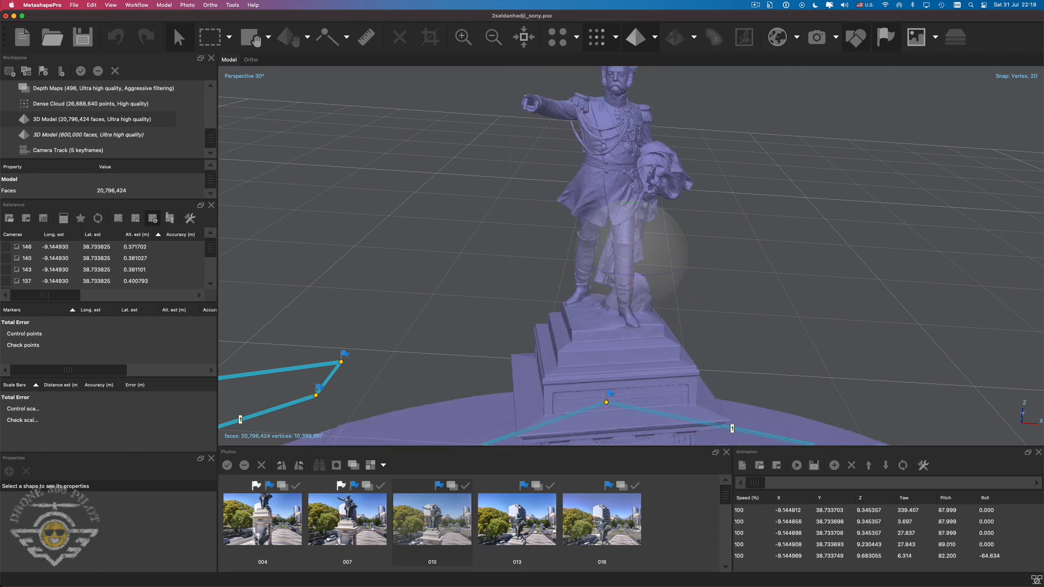
pyautogui.press('super+comma')
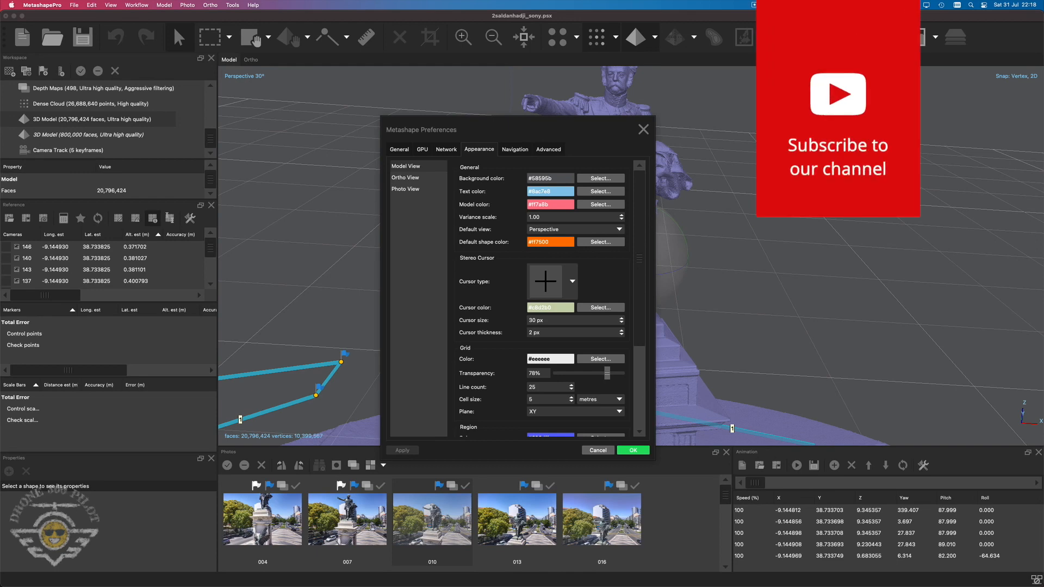
pyautogui.press('Escape')
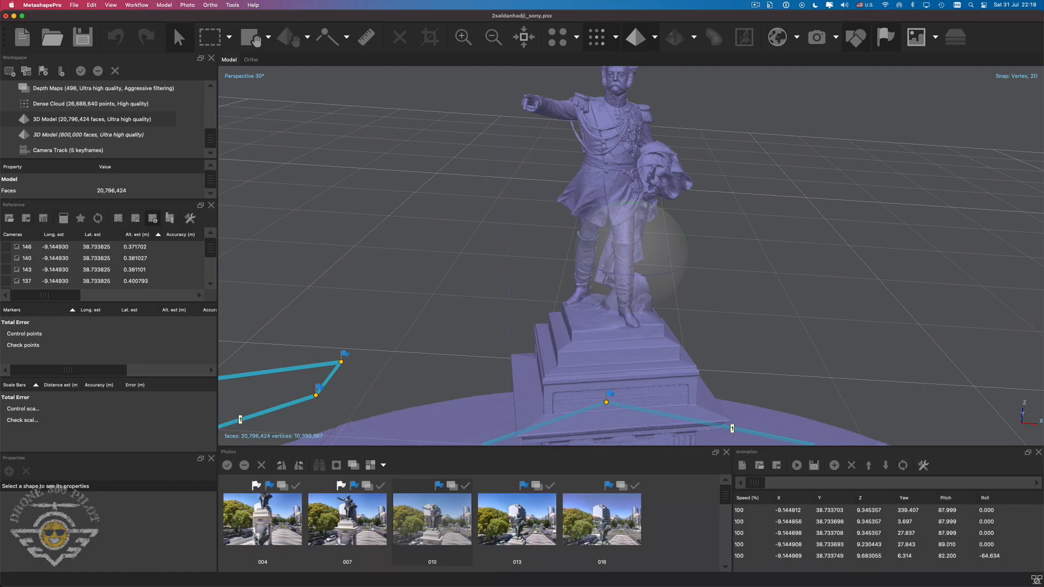
# - Change the colour of the 20,796,424-face 3D model to orange #FF7F00
pyautogui.rightClick(43, 121)
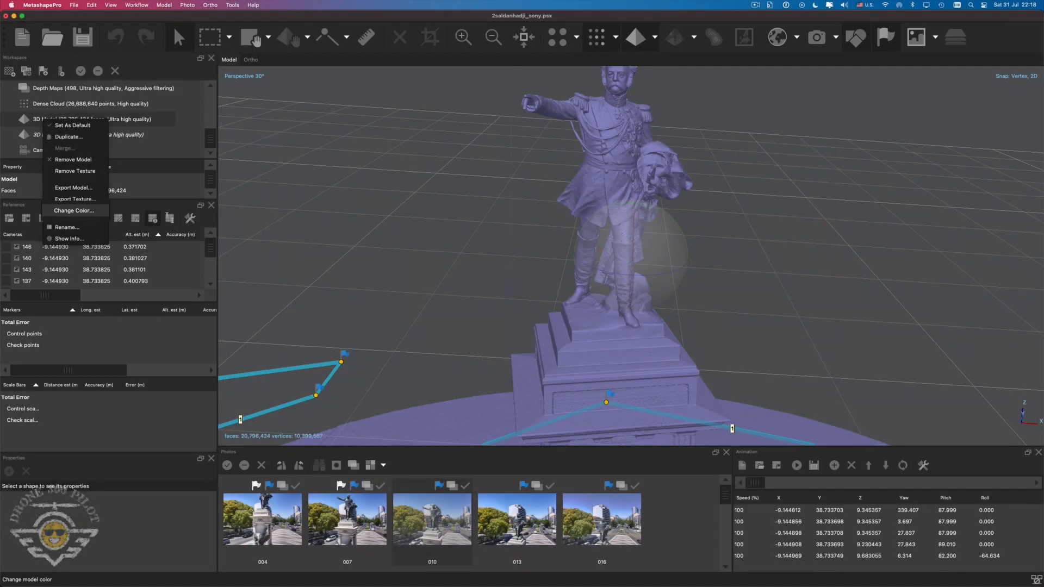
pyautogui.click(74, 210)
pyautogui.click(780, 275)
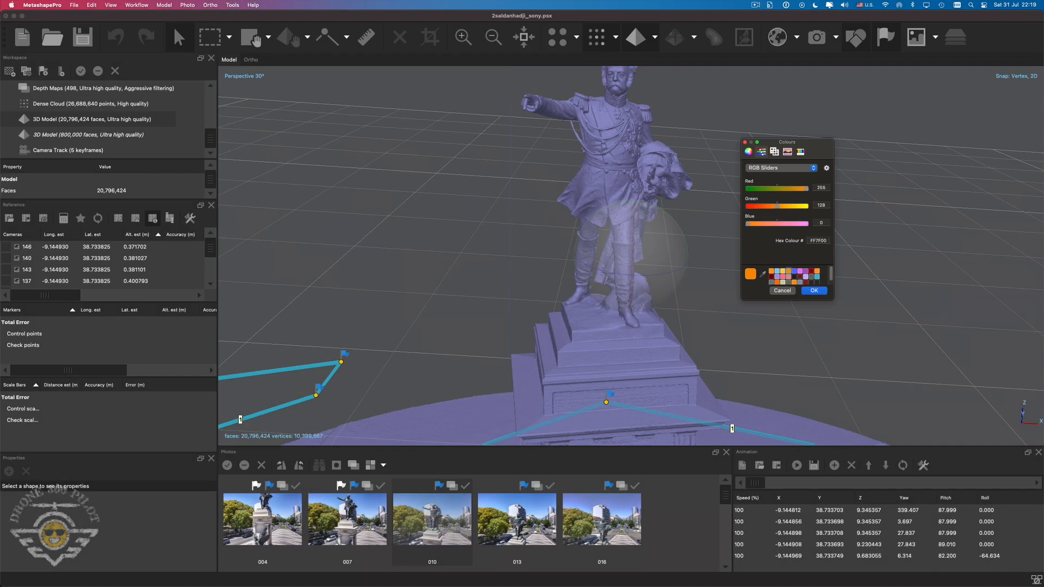
pyautogui.click(814, 292)
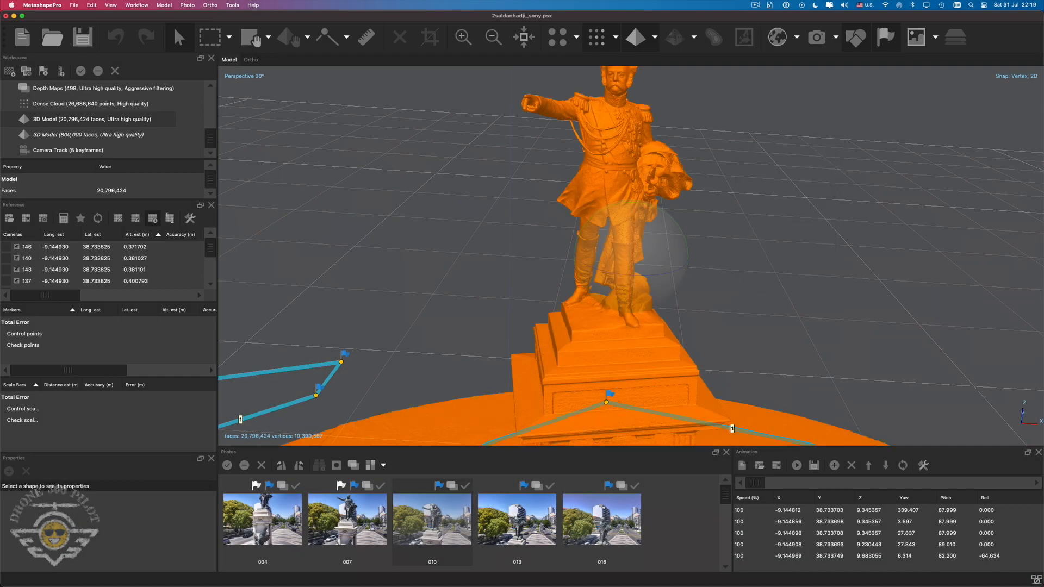
# - Check the Model View appearance preferences and open the Optimize Cameras settings
pyautogui.press('super+comma')
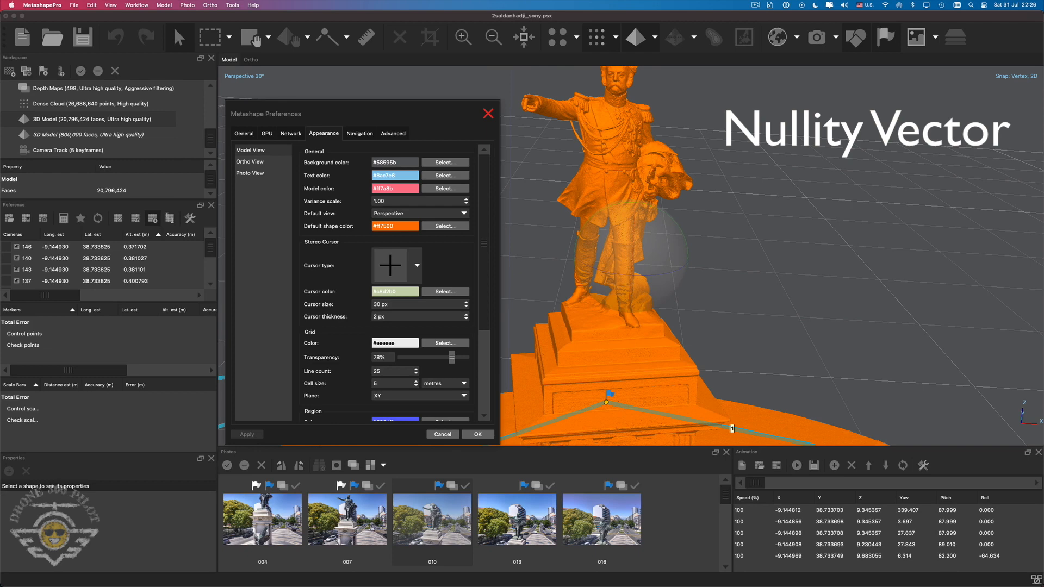
pyautogui.click(488, 113)
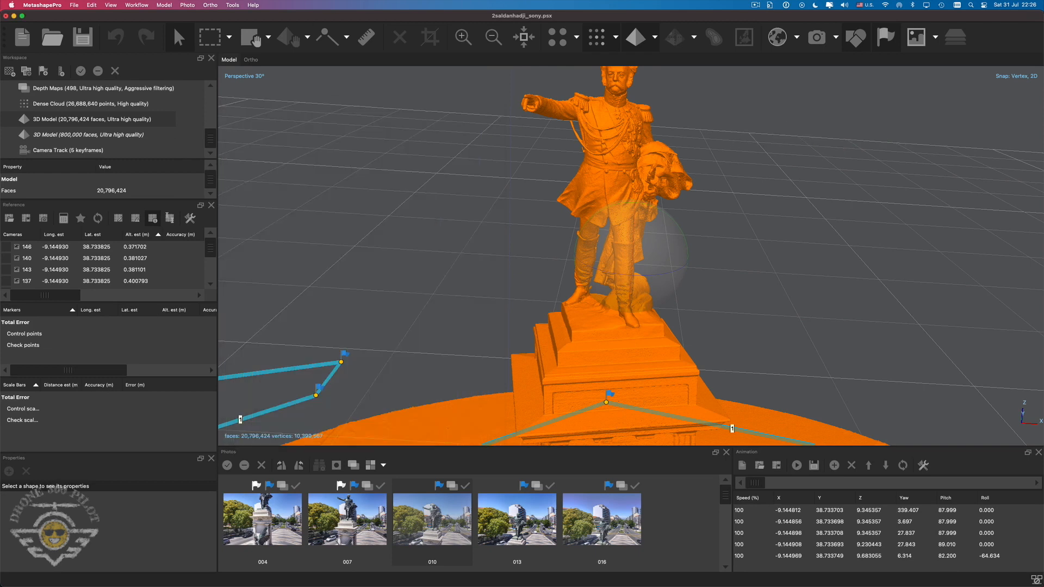
pyautogui.click(232, 4)
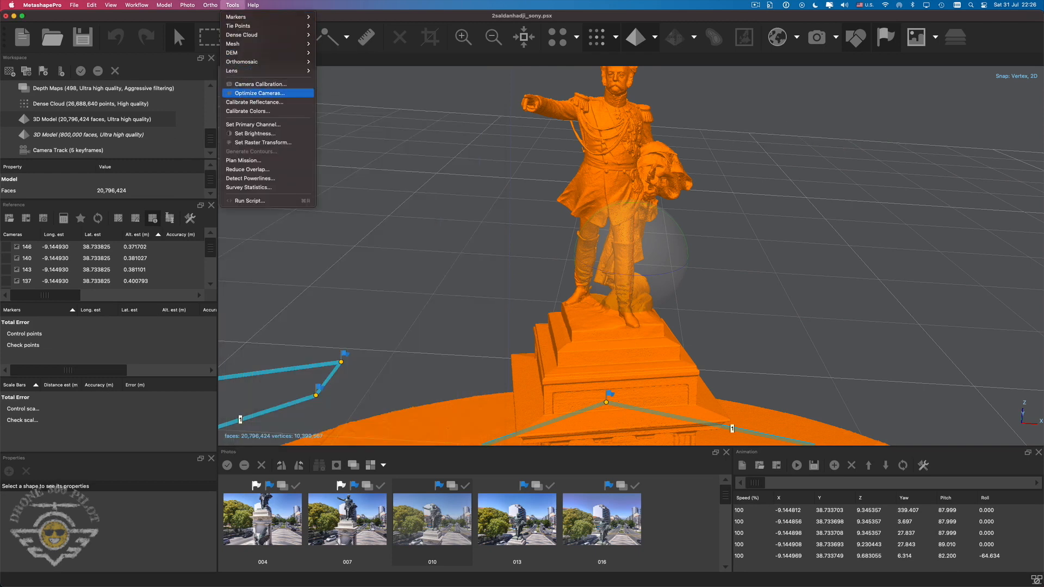
pyautogui.click(259, 93)
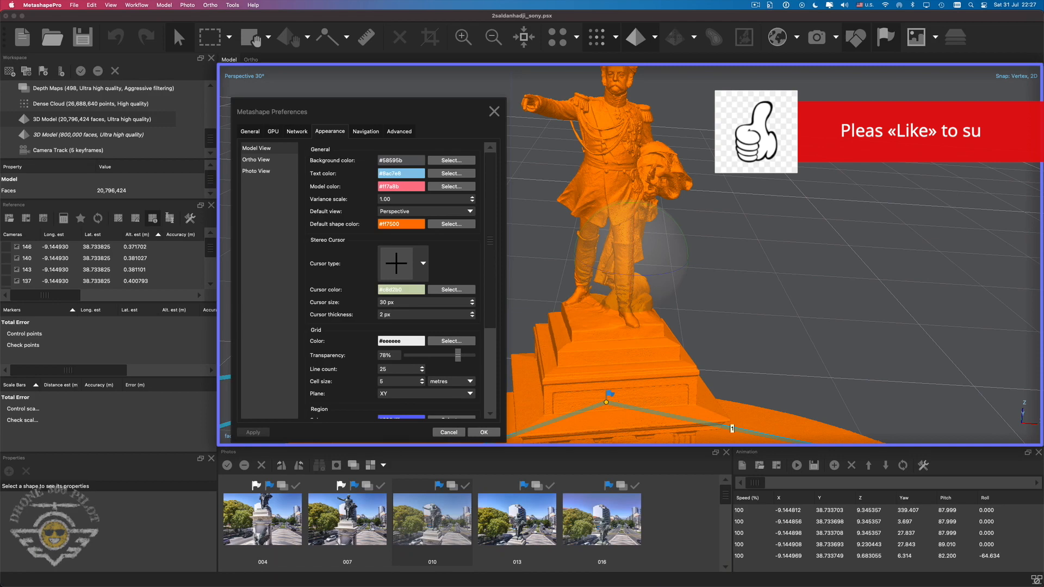
# - Check the default view options for the Model View and switch the statue view between perspective and orthographic
pyautogui.click(426, 211)
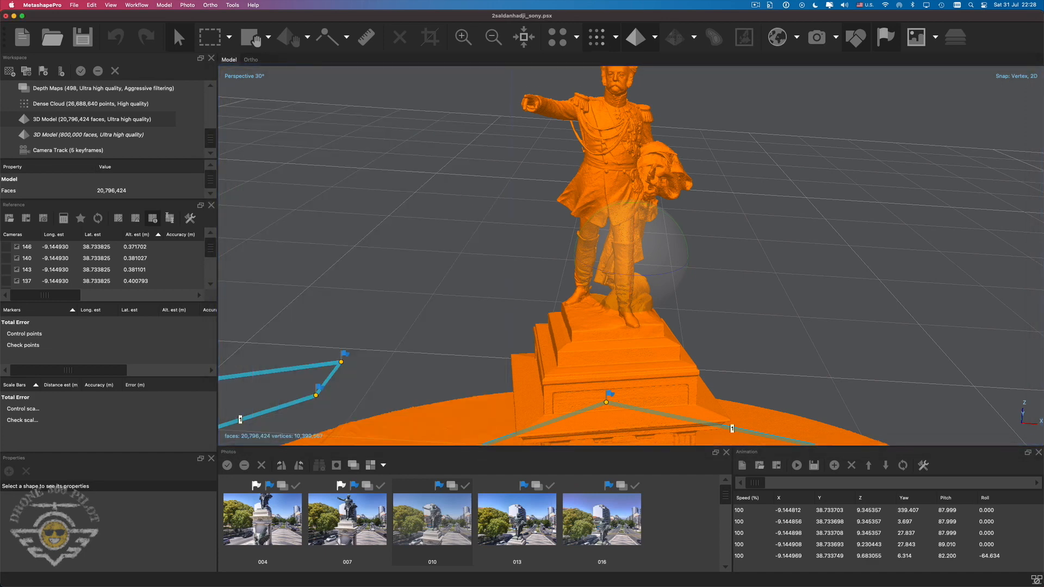
pyautogui.scroll(-4, 630, 256)
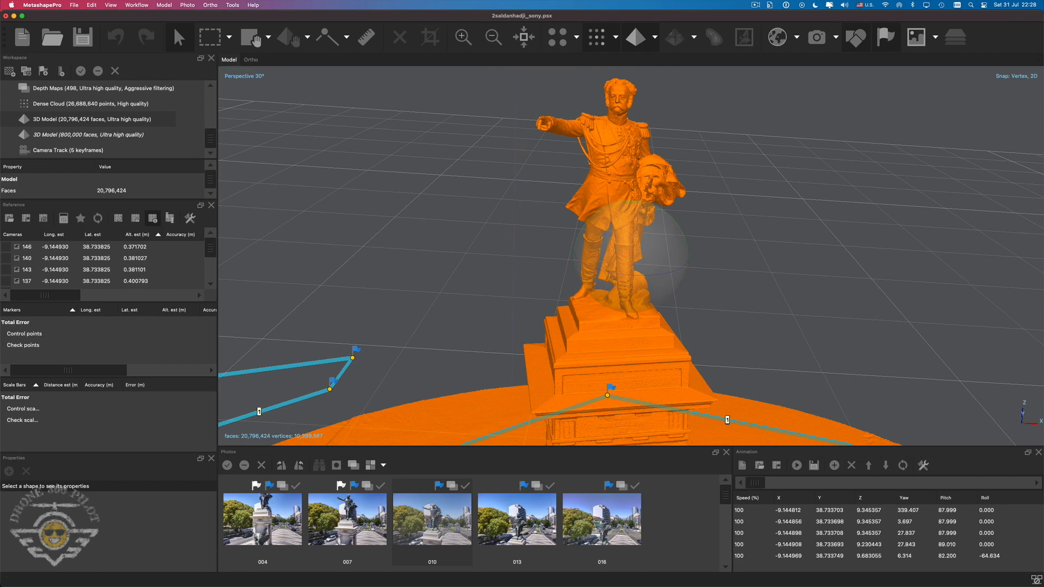
pyautogui.press('5')
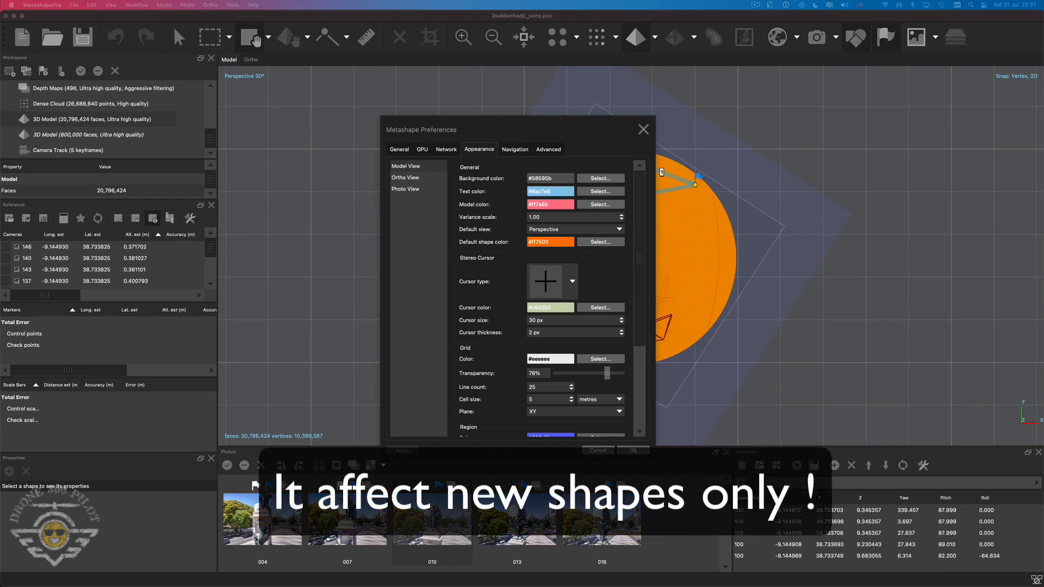
# - Set the default shape color for new shapes to green #00f900 and close the preferences
pyautogui.moveTo(517, 130); pyautogui.dragTo(361, 113)
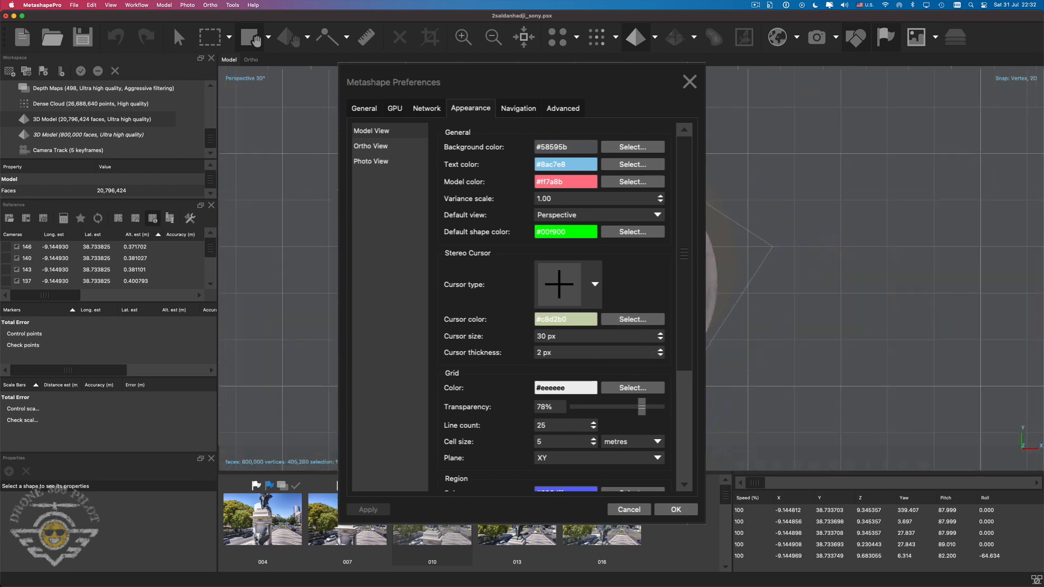
pyautogui.press('Escape')
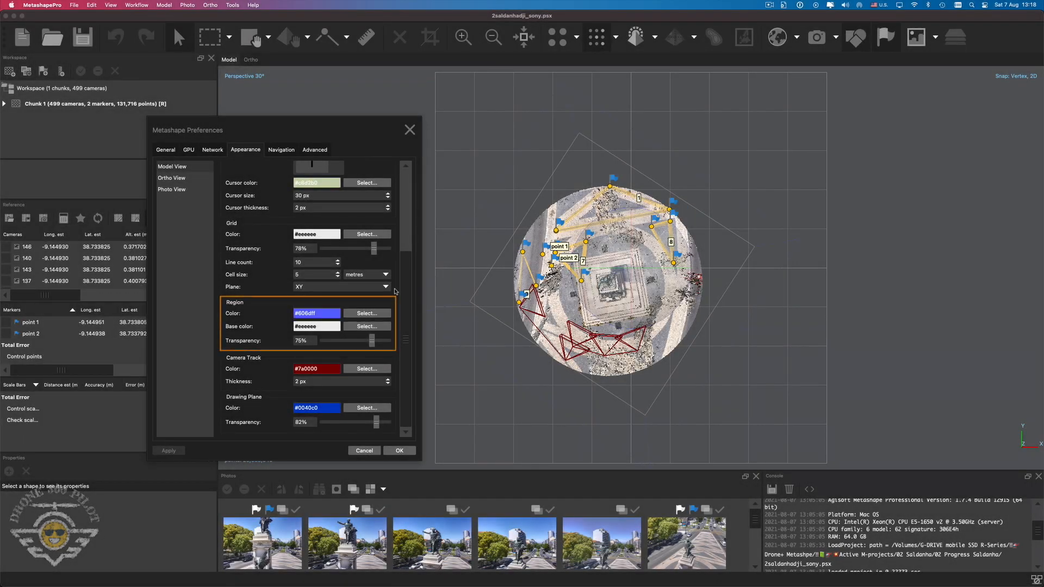
# - Close the preferences and activate the Move Region tool to inspect the region's colour around the point cloud
pyautogui.click(410, 129)
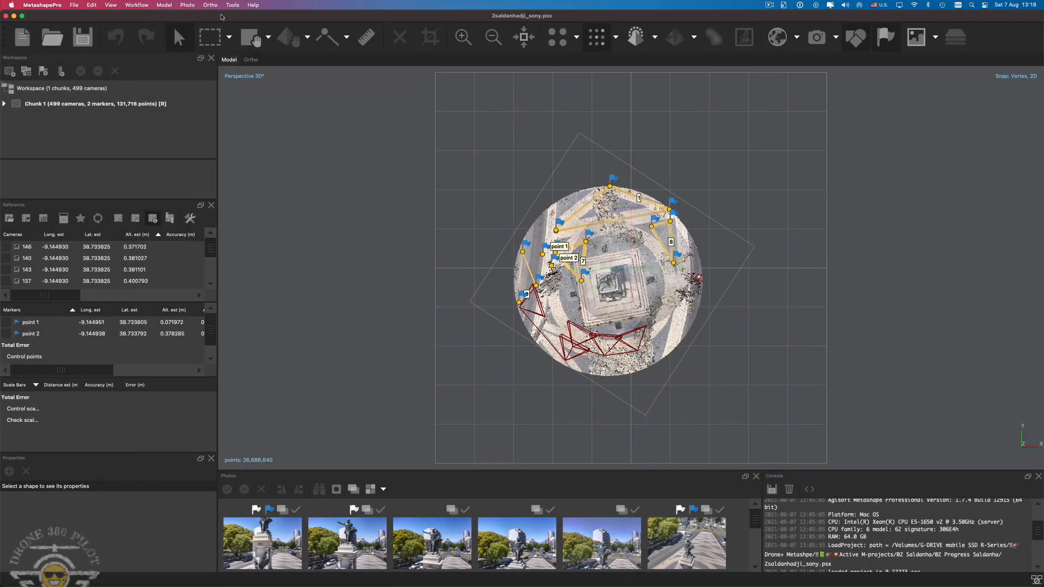
pyautogui.click(269, 41)
pyautogui.click(264, 58)
pyautogui.click(269, 42)
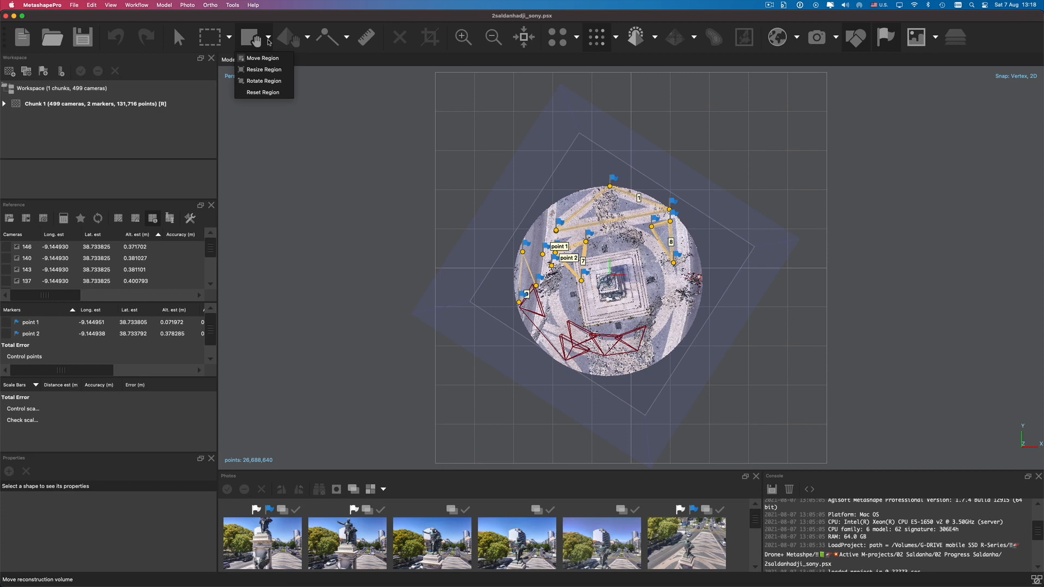
pyautogui.click(375, 157)
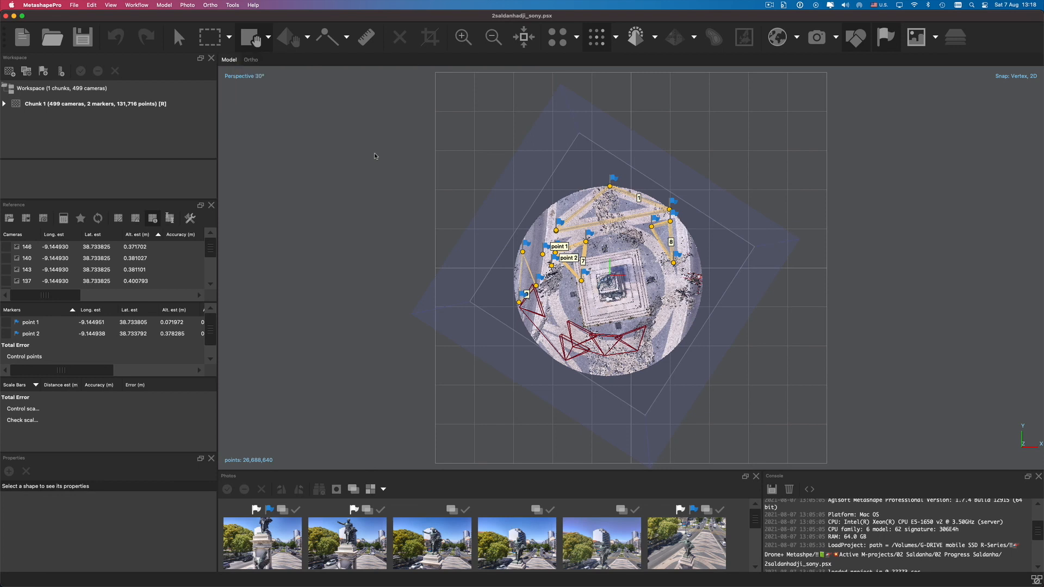
# - Compare the region in orthographic and perspective view, and view the point cloud with its region from the side
pyautogui.press('5')
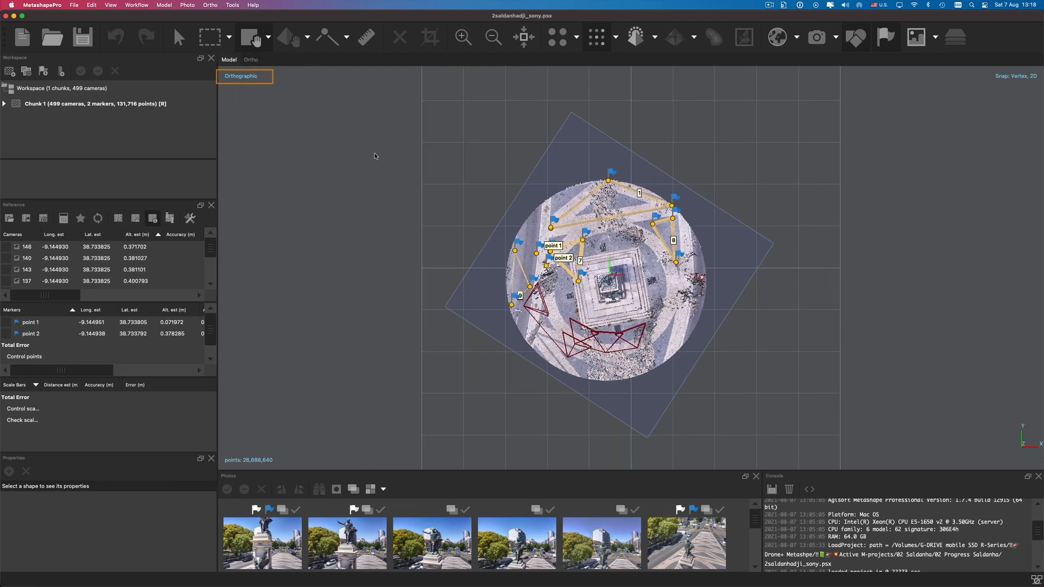
pyautogui.click(269, 38)
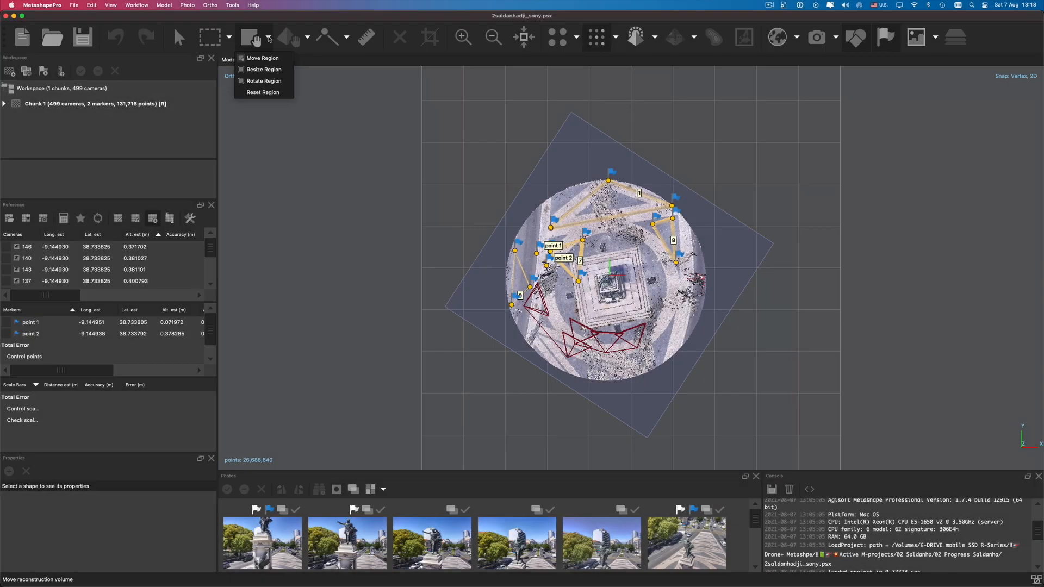
pyautogui.click(268, 39)
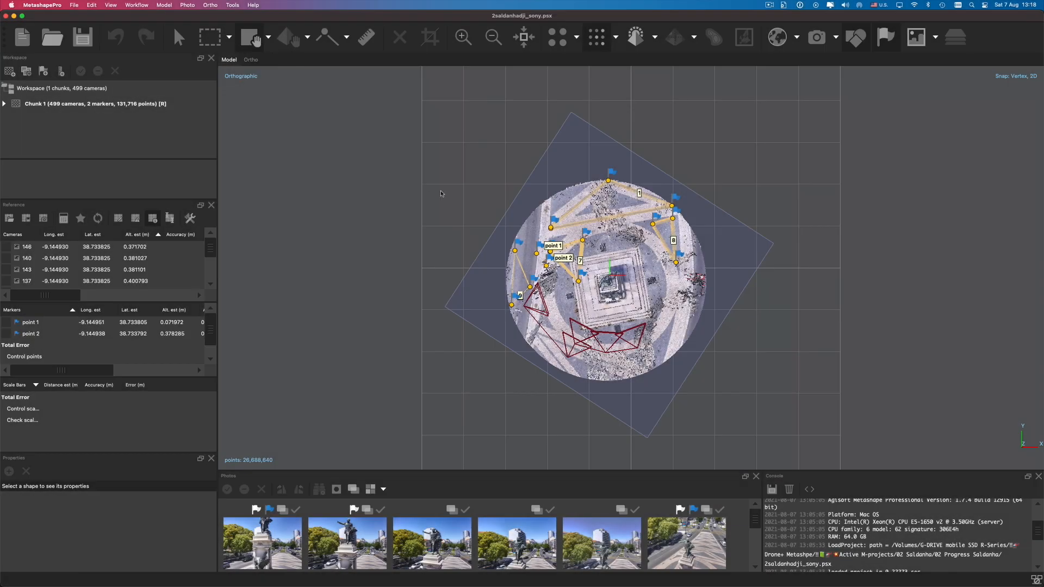
pyautogui.press('5')
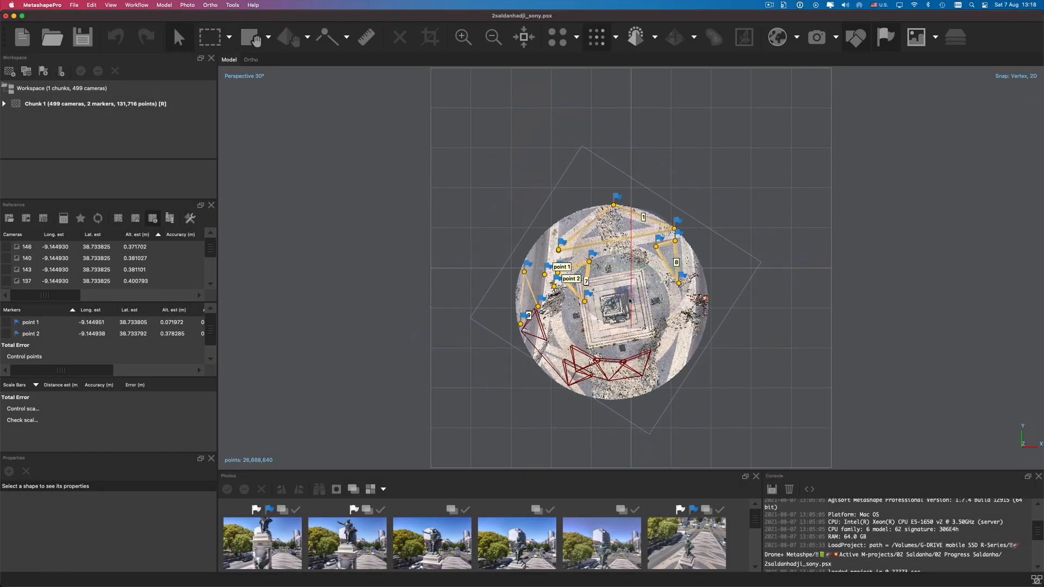
pyautogui.moveTo(630, 300); pyautogui.dragTo(630, 219)
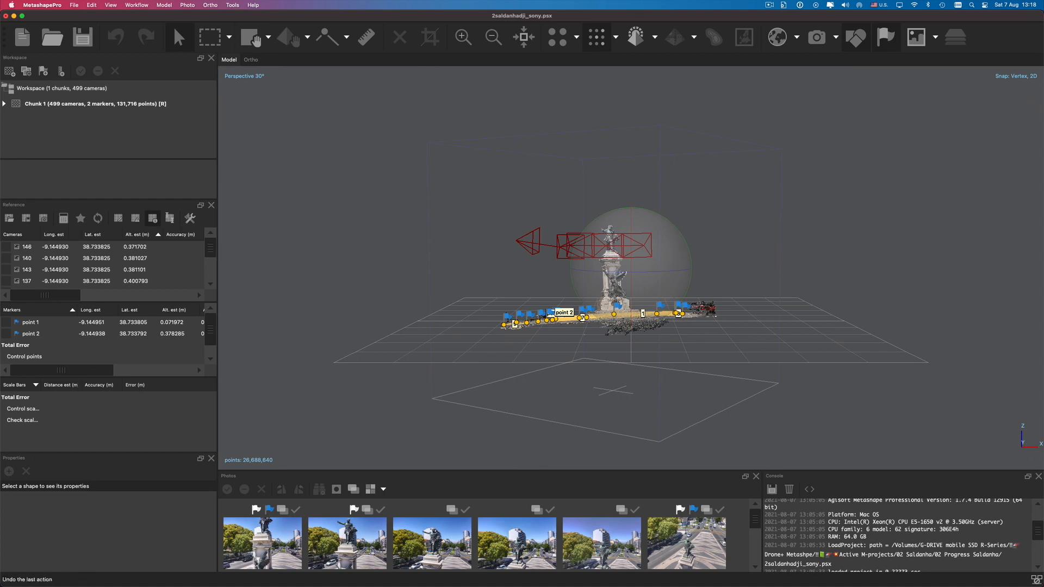
# - Bring up the Model View appearance preferences for the grid and set the grid transparency to 0%
pyautogui.click(42, 4)
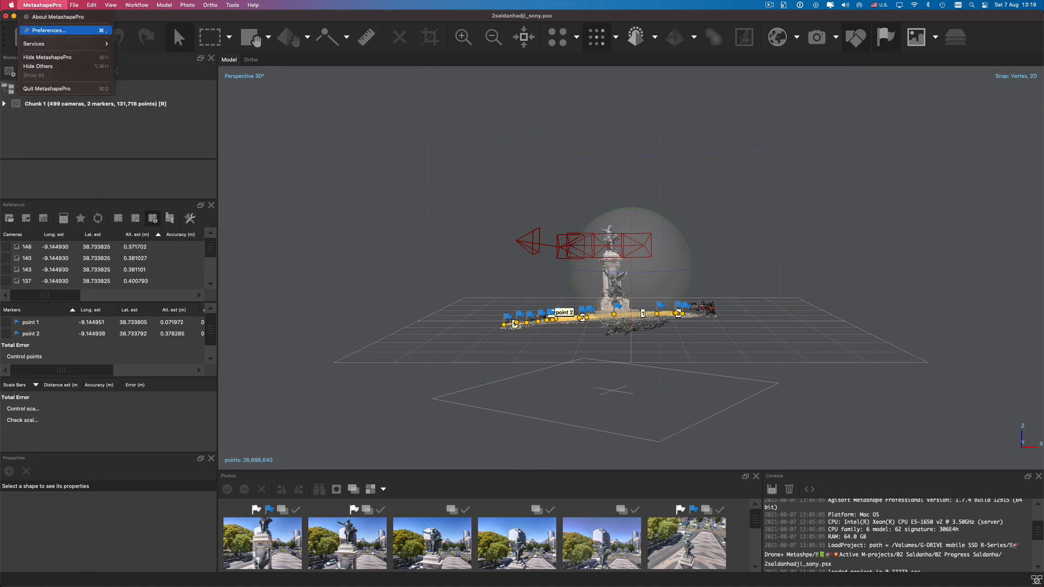
pyautogui.click(54, 30)
pyautogui.click(479, 150)
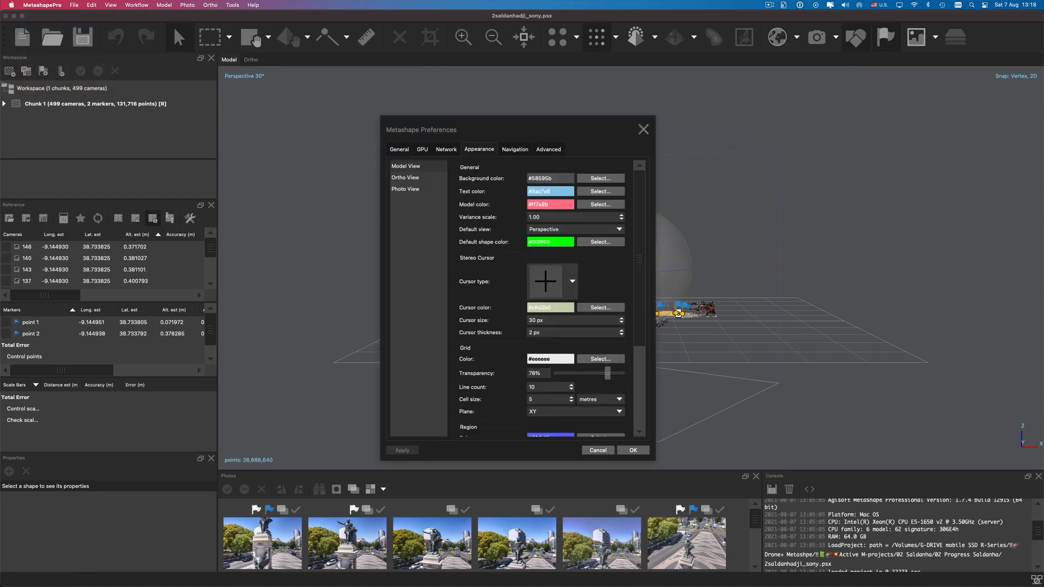
pyautogui.scroll(-5, 541, 299)
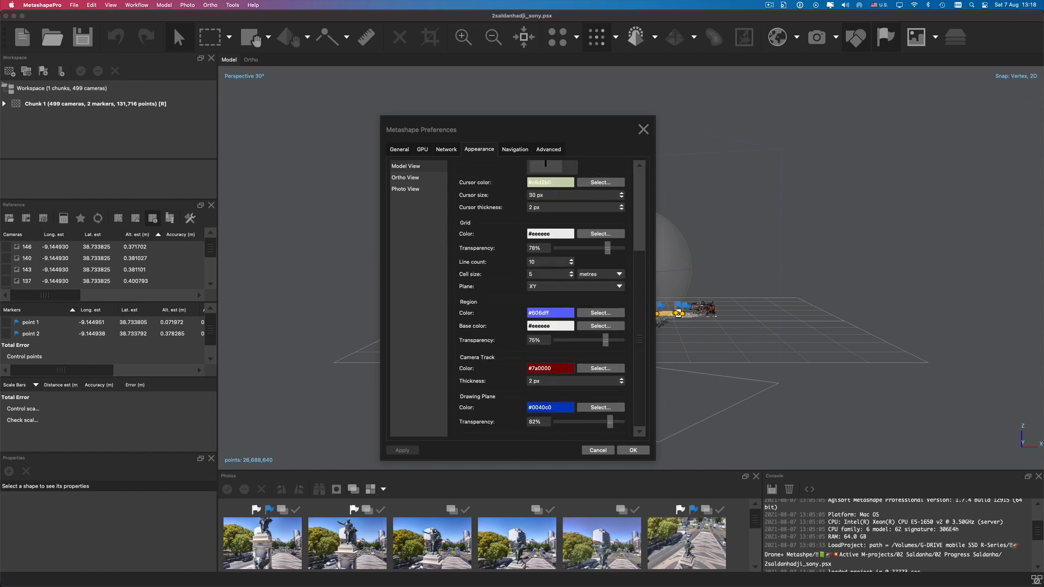
pyautogui.moveTo(490, 130); pyautogui.dragTo(290, 114)
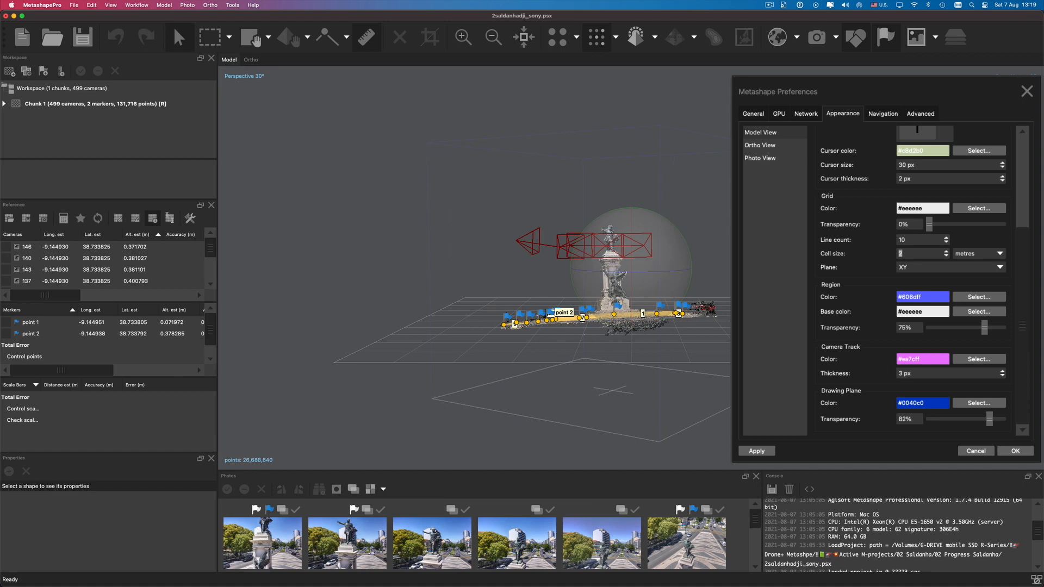
# - Show the Animation pane and set the camera track to colour #ea7cff with a thickness of 3 px
pyautogui.click(110, 5)
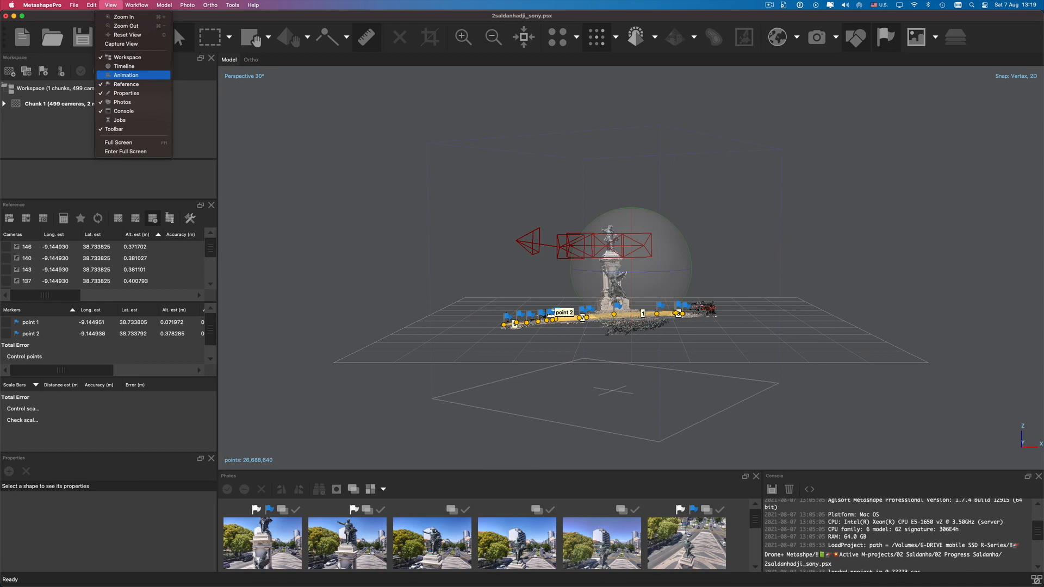
pyautogui.click(125, 75)
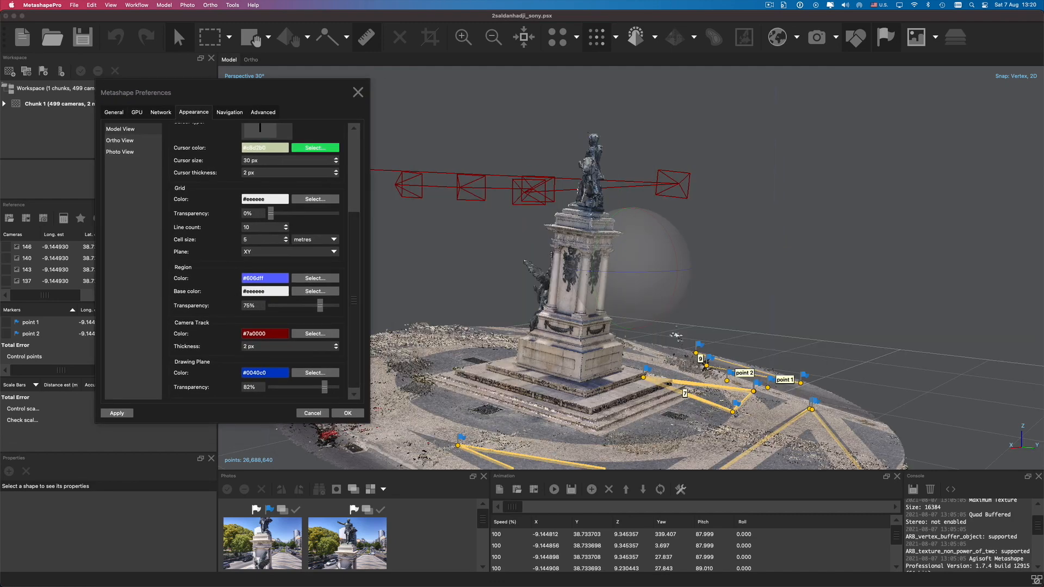
pyautogui.click(316, 334)
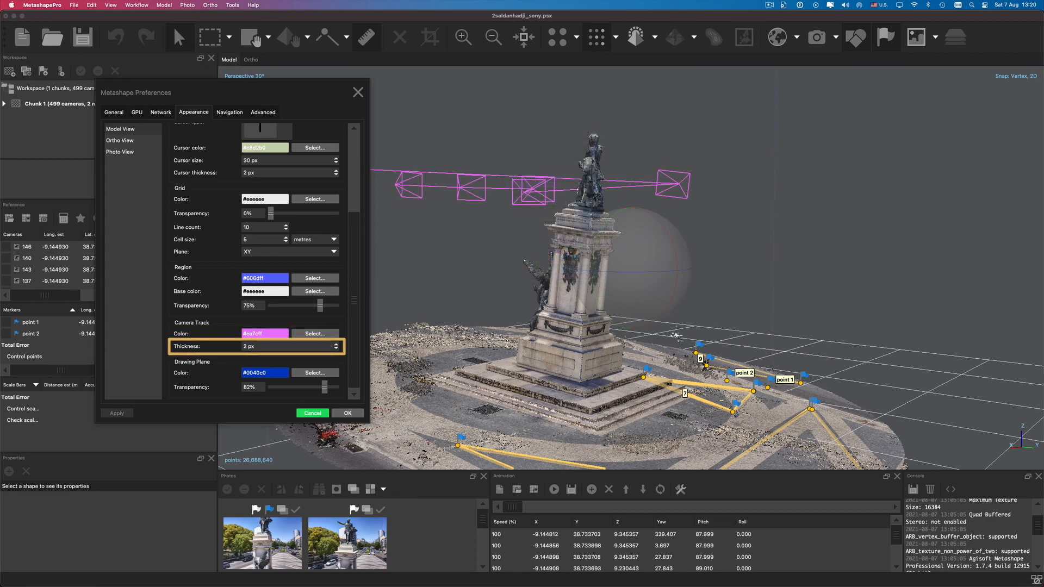
pyautogui.click(313, 413)
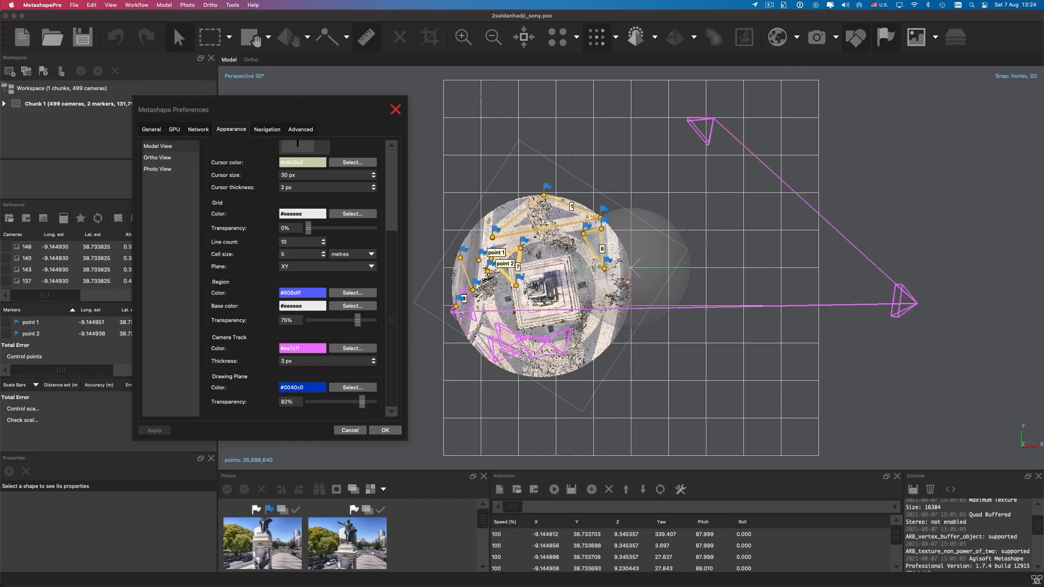
pyautogui.click(396, 110)
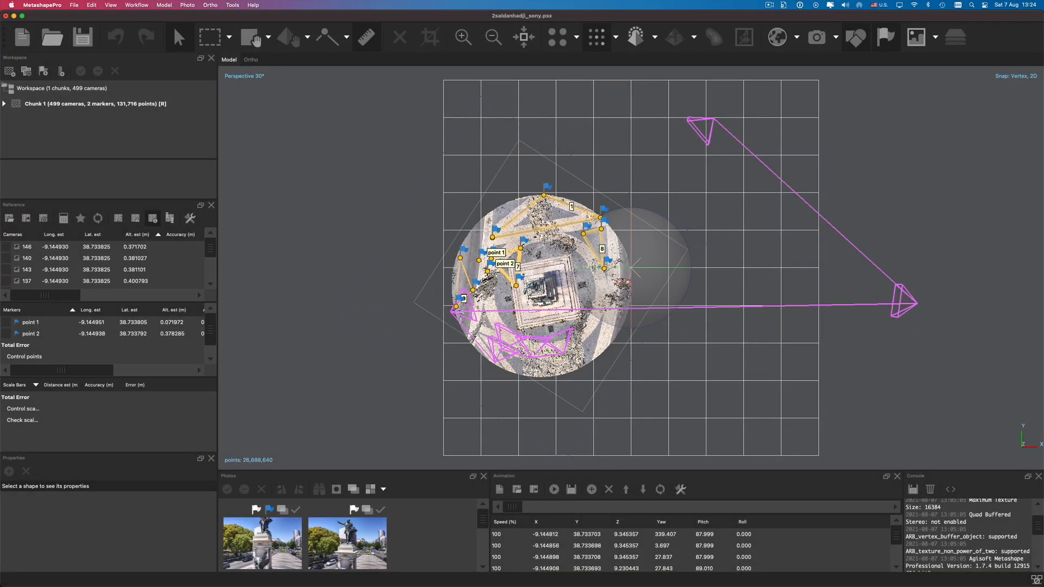
# - Set a drawing plane at a point on the paved area beside the monument and inspect it from several angles
pyautogui.rightClick(504, 212)
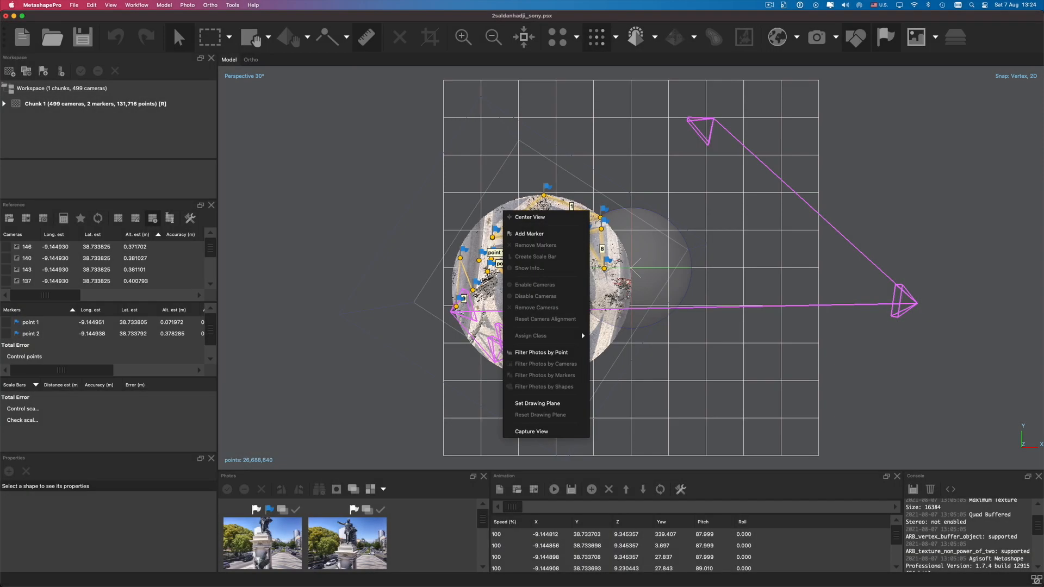
pyautogui.click(537, 403)
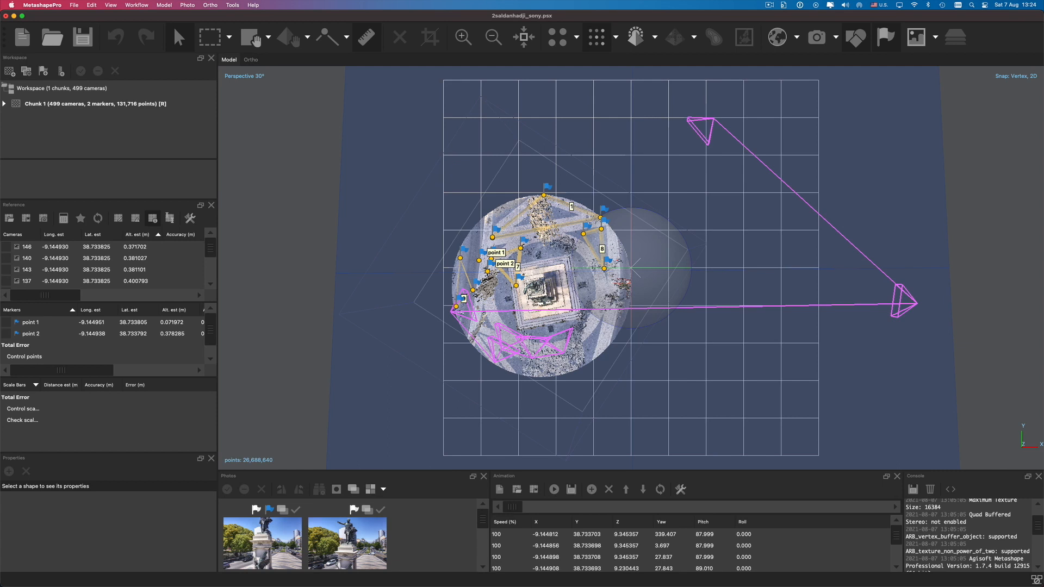
pyautogui.moveTo(631, 288); pyautogui.dragTo(631, 213)
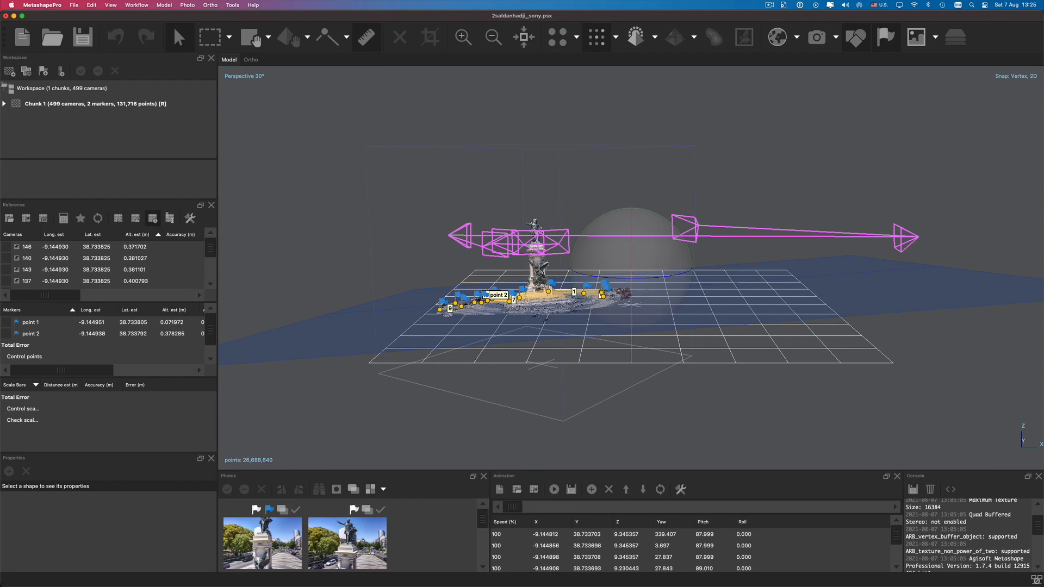
pyautogui.moveTo(631, 278); pyautogui.dragTo(748, 272)
pyautogui.scroll(2, 620, 271)
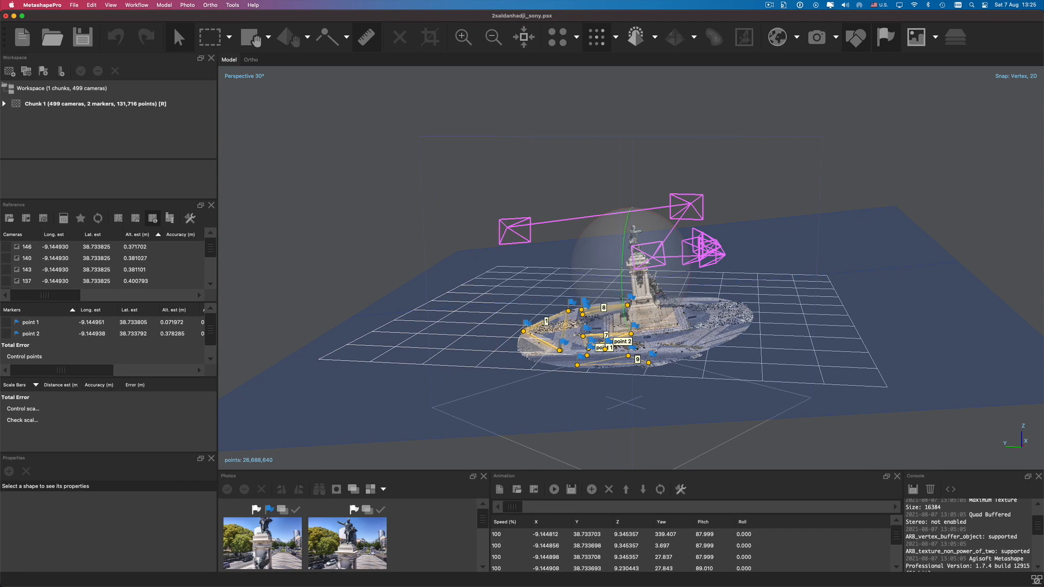
pyautogui.moveTo(623, 278); pyautogui.dragTo(675, 275)
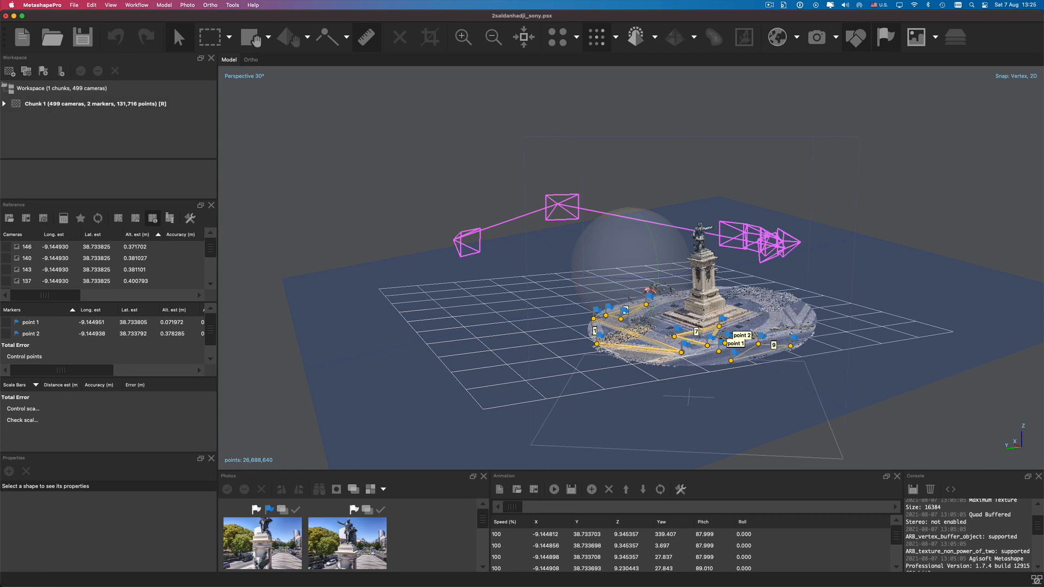
# - Check the drawing plane colour and transparency in the Model View appearance preferences, and close the preferences
pyautogui.click(41, 5)
pyautogui.click(46, 30)
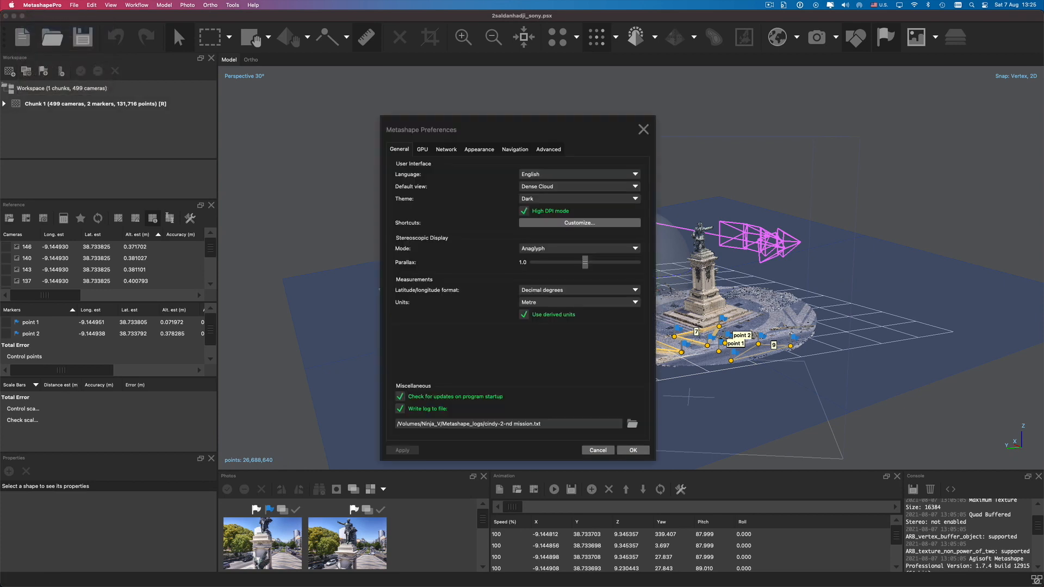
pyautogui.click(479, 150)
pyautogui.moveTo(489, 128); pyautogui.dragTo(301, 103)
pyautogui.scroll(-5, 353, 272)
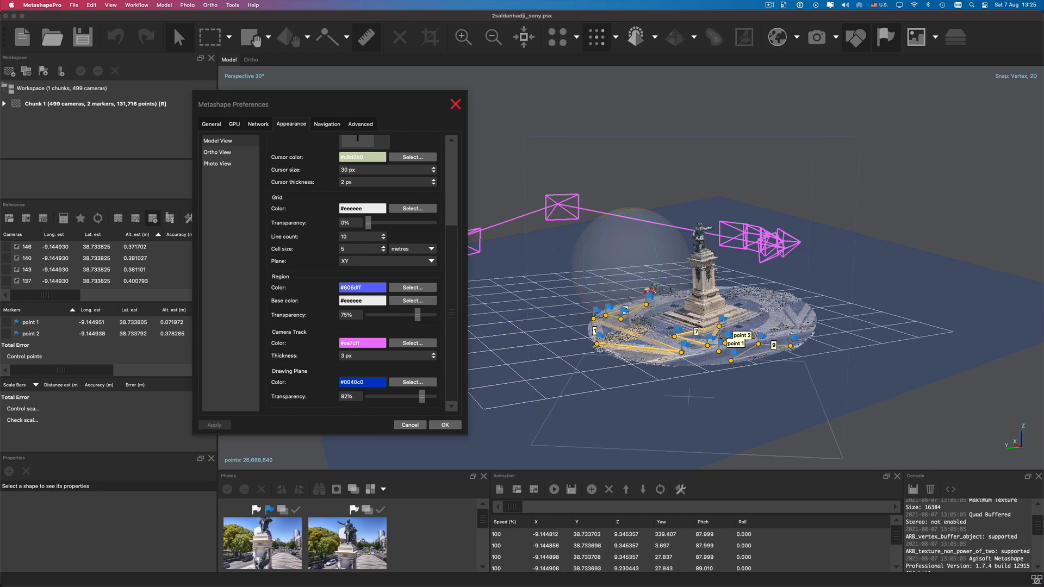
pyautogui.click(456, 104)
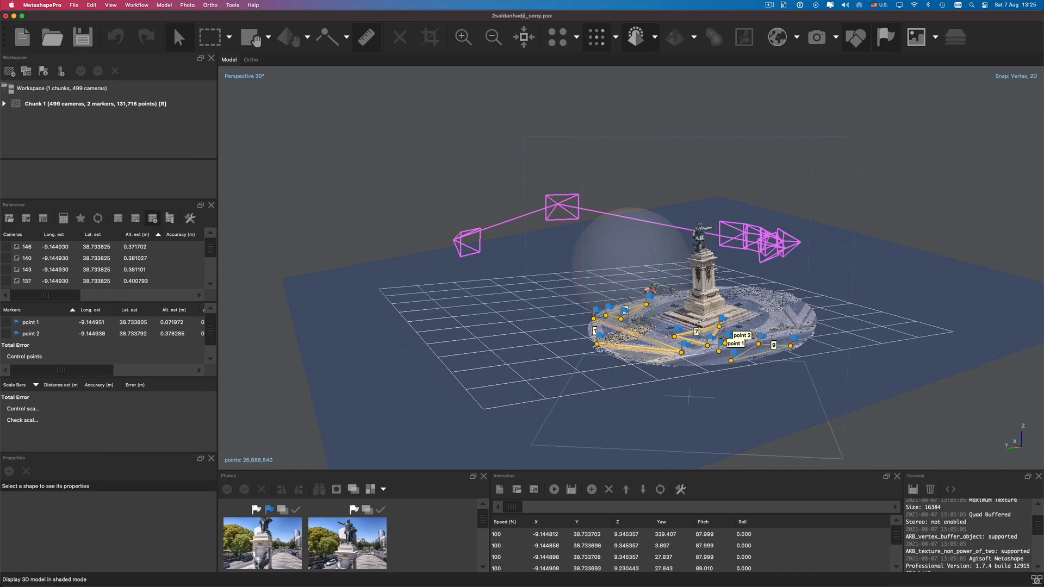